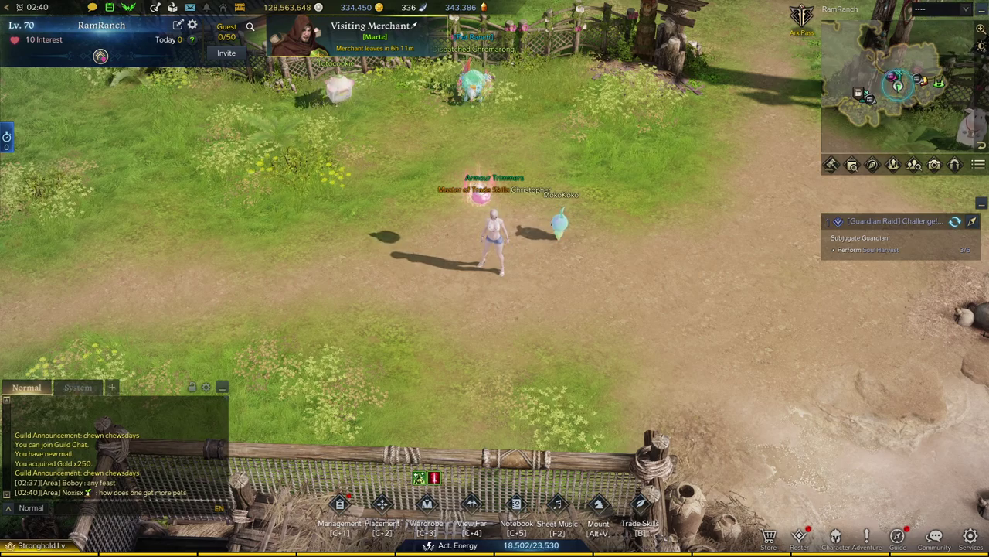
- Walk around the stronghold and open the stronghold management and crafting workshop windows
left_click(478, 211)
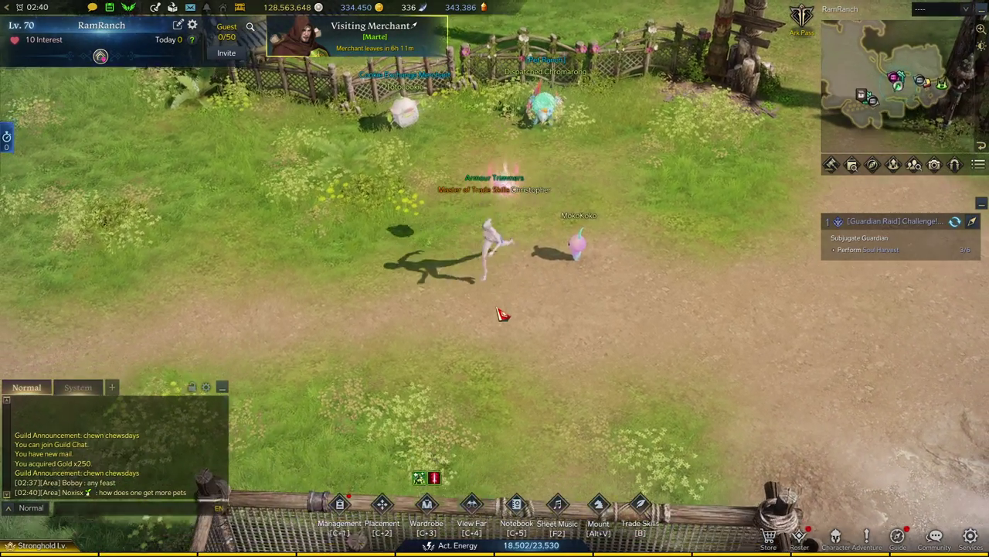
key("q")
left_click(500, 313)
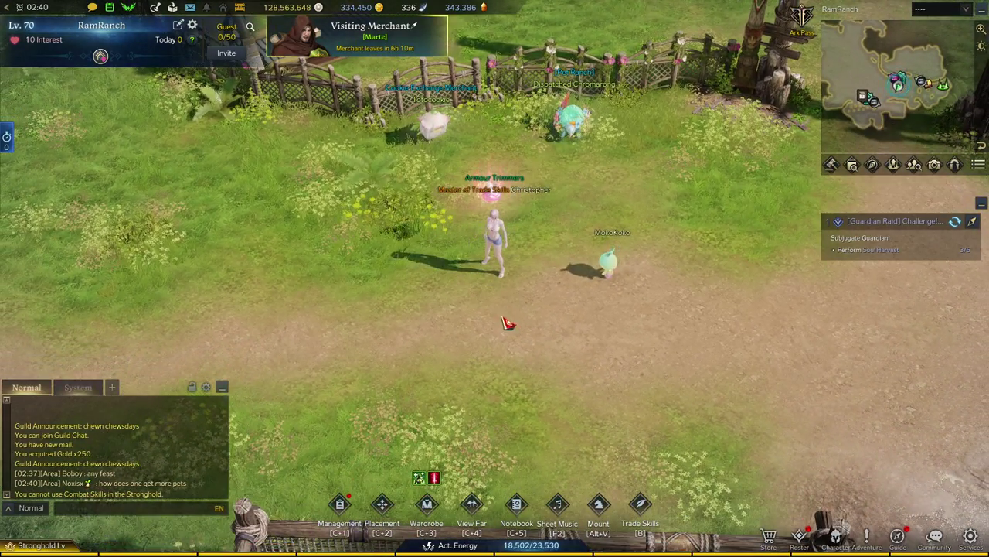
key("q")
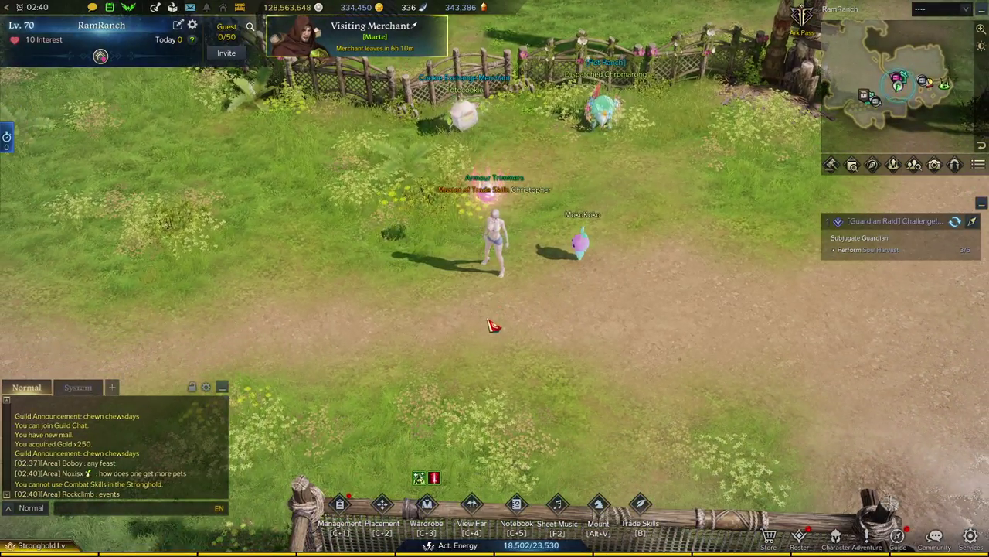
key("ctrl+1")
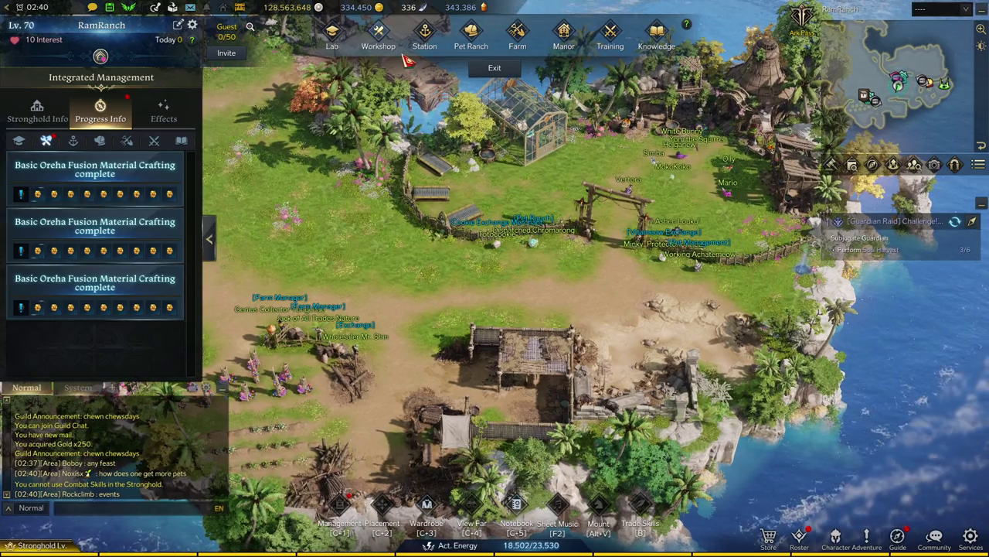
left_click(379, 34)
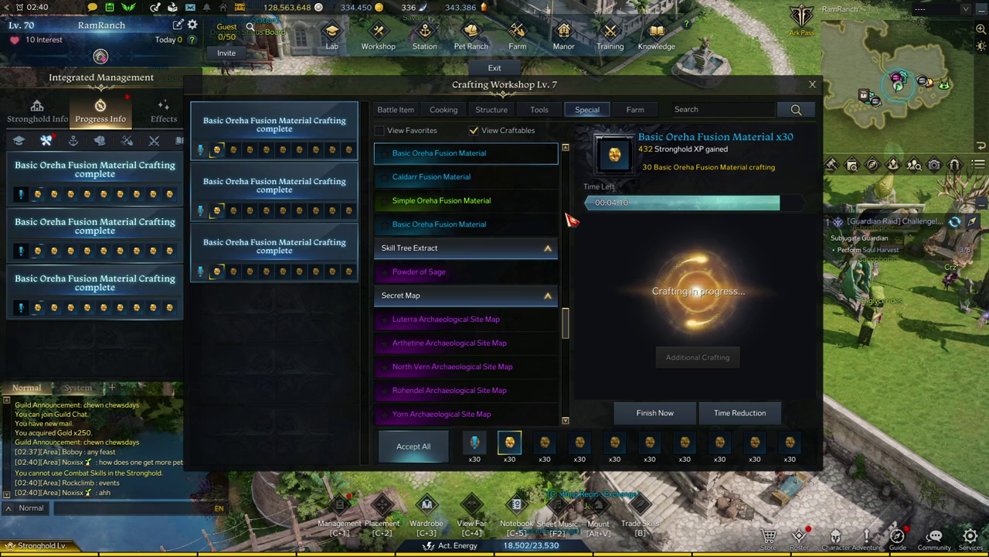
scroll(495, 292, "up", 3)
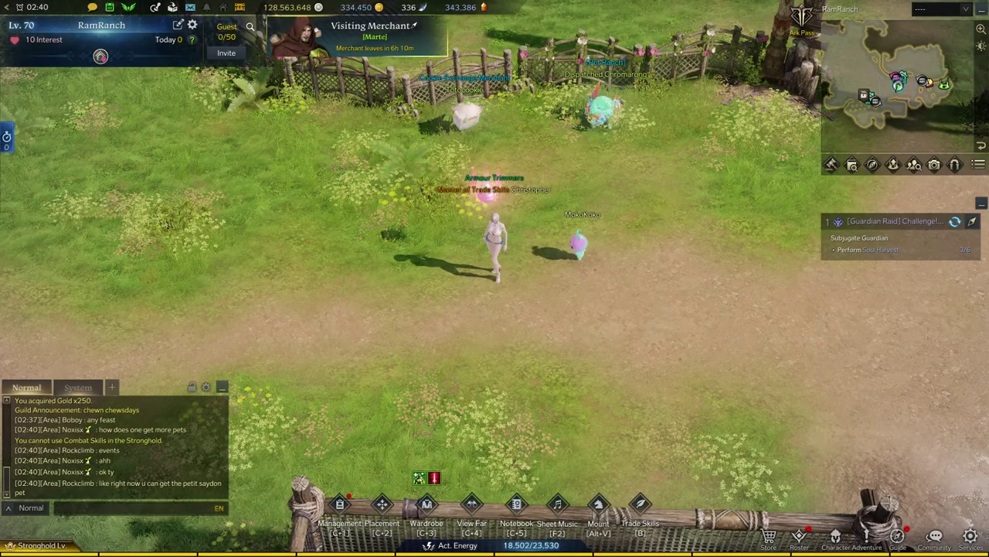
- Open EasyMari's Stronghold Gold Farming Tool from Tools and scroll through its price tables
key("alt+Tab")
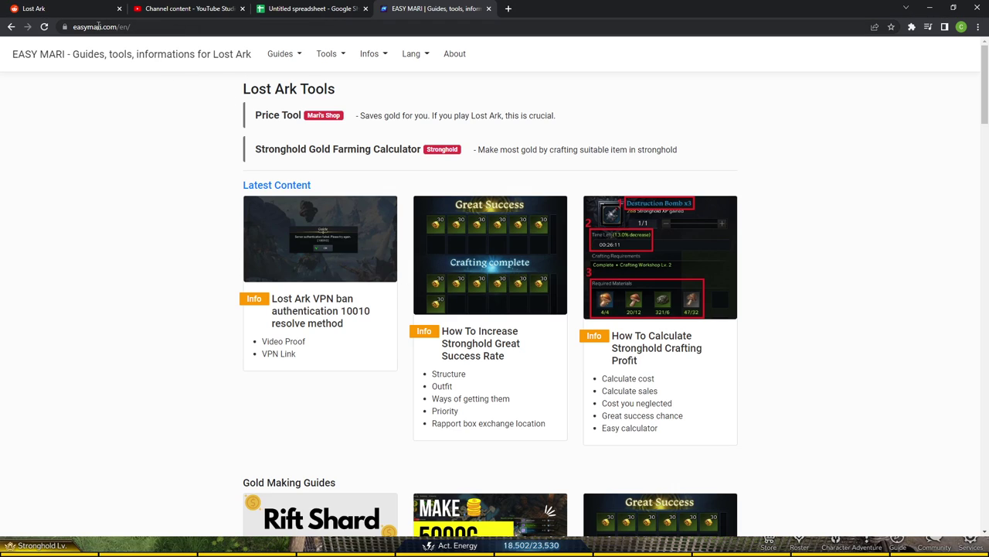
left_click(330, 54)
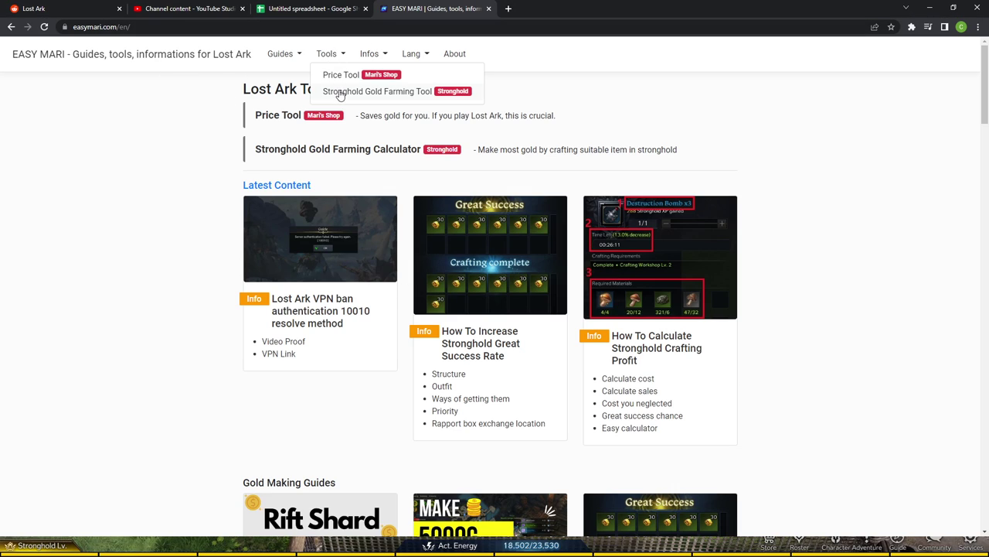
left_click(340, 93)
scroll(479, 183, "down", 3)
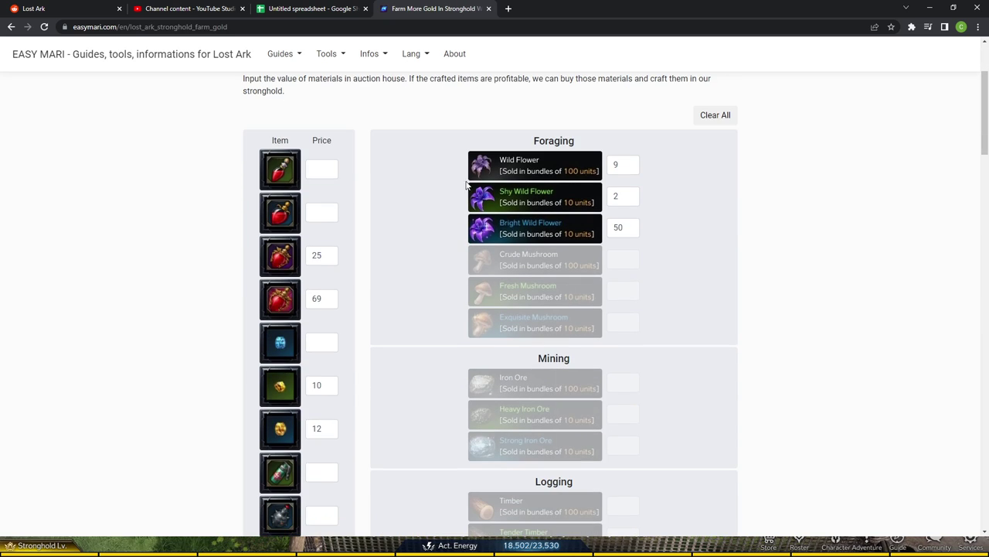
scroll(592, 271, "up", 2)
scroll(640, 210, "down", 3)
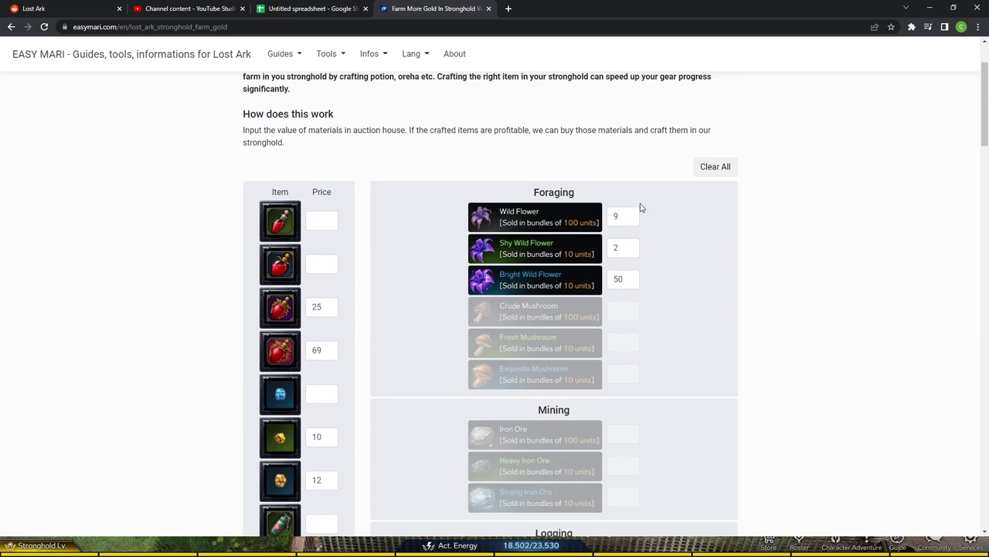
scroll(592, 185, "up", 1)
scroll(609, 245, "down", 1)
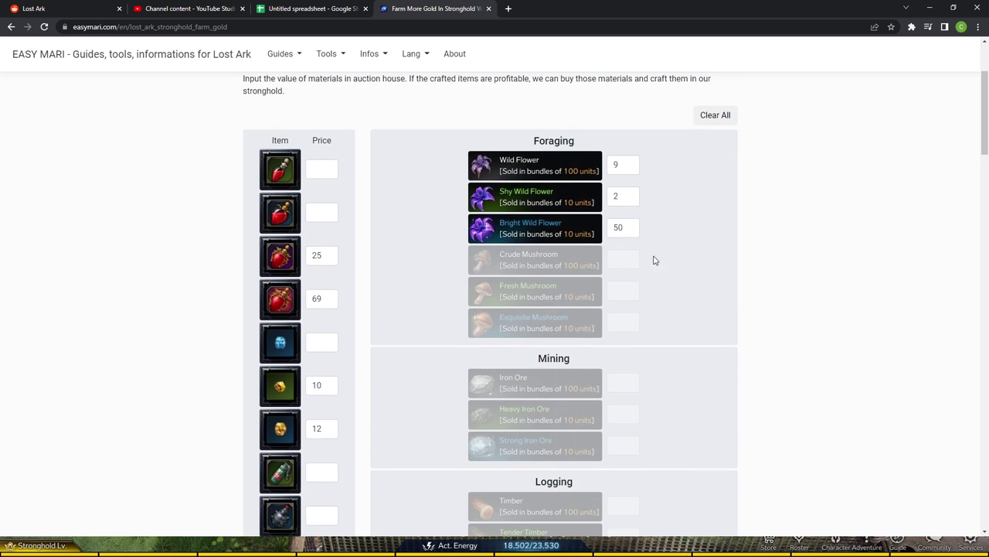
scroll(653, 260, "down", 6)
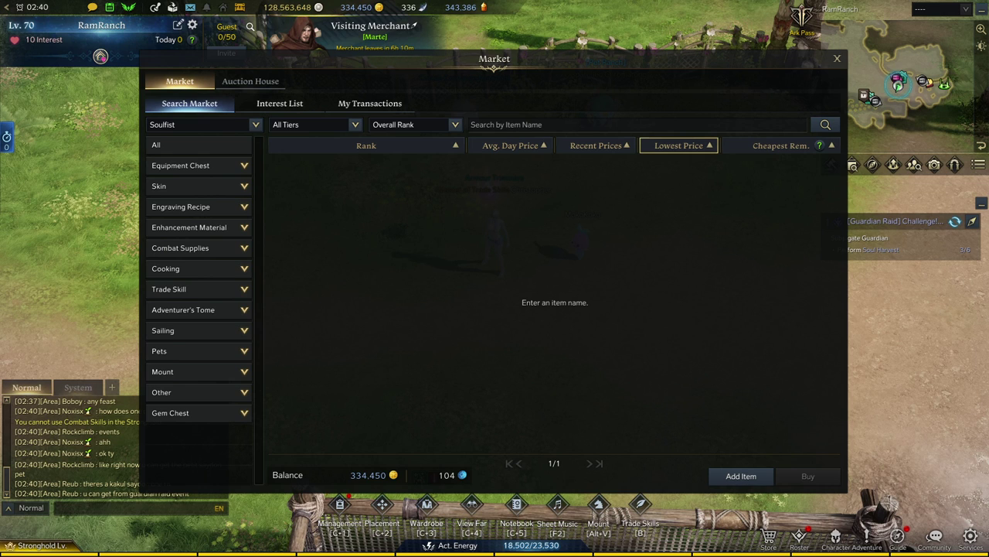
- Search the Market for fish and read the lowest prices
left_click(568, 125)
type("fisgh")
key("Return")
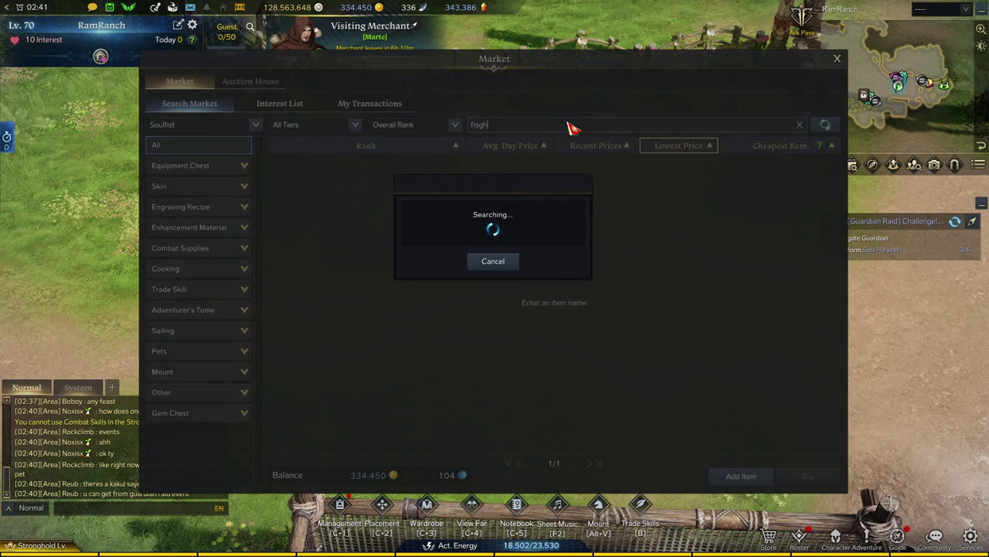
type("fish")
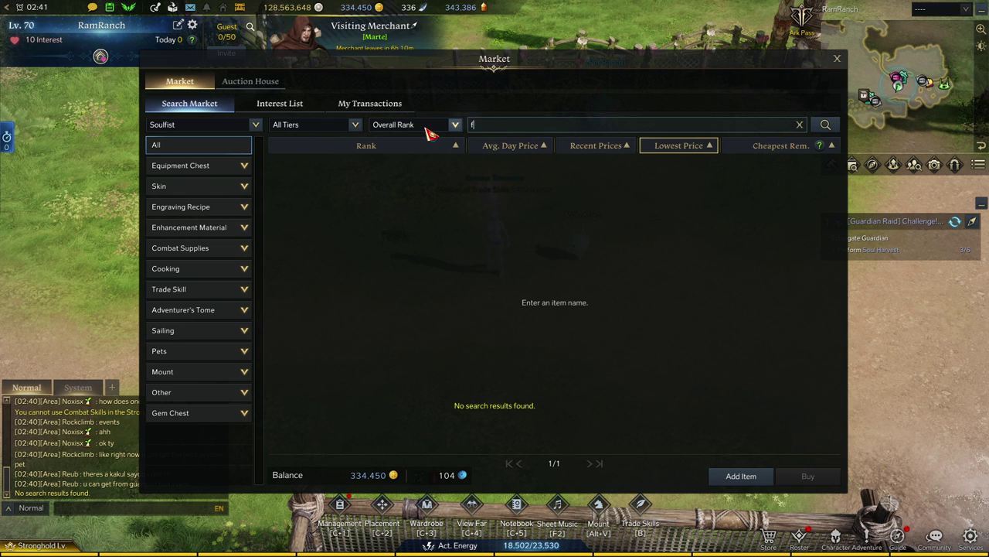
key("Return")
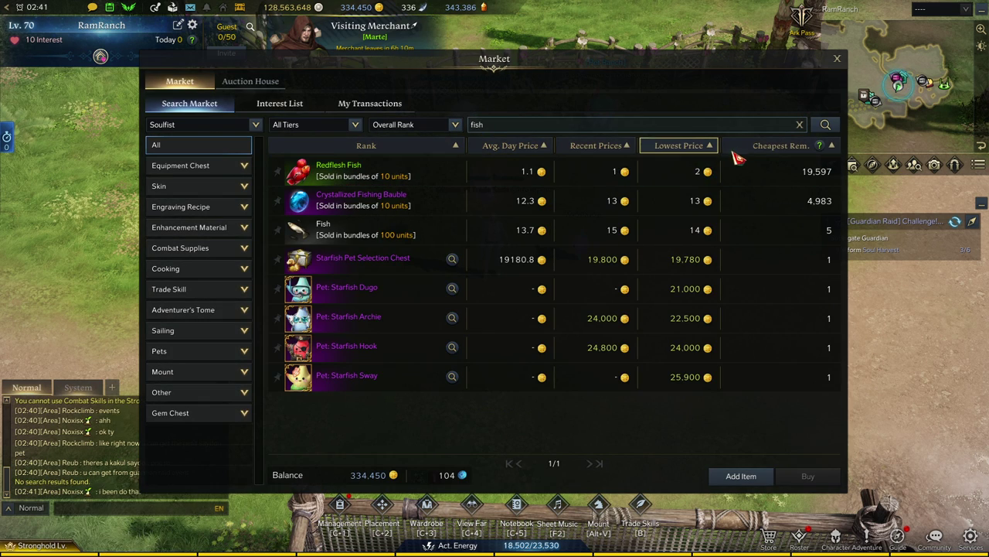
- Look up pearl and oreha prices in the Market, then close it
left_click(801, 125)
left_click(753, 128)
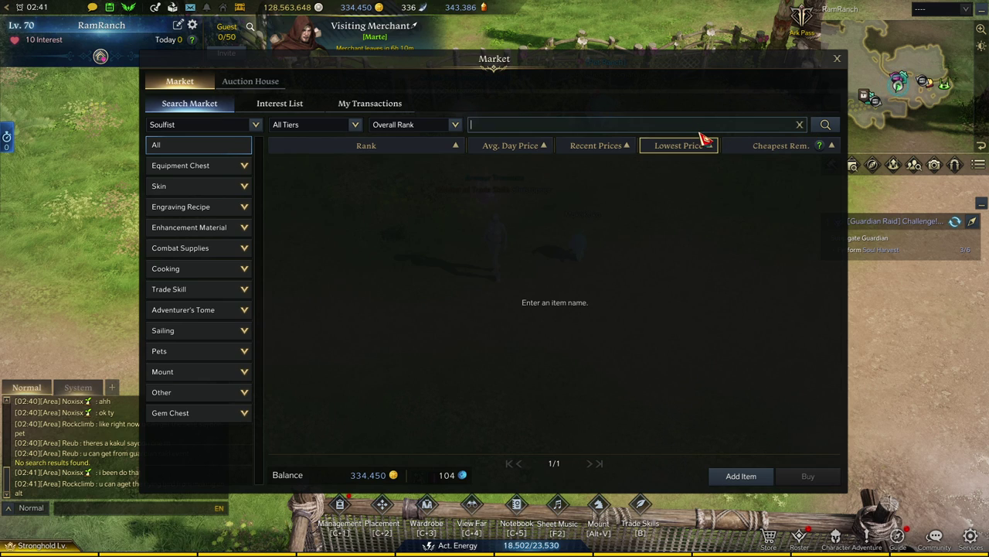
type("pearl")
key("Return")
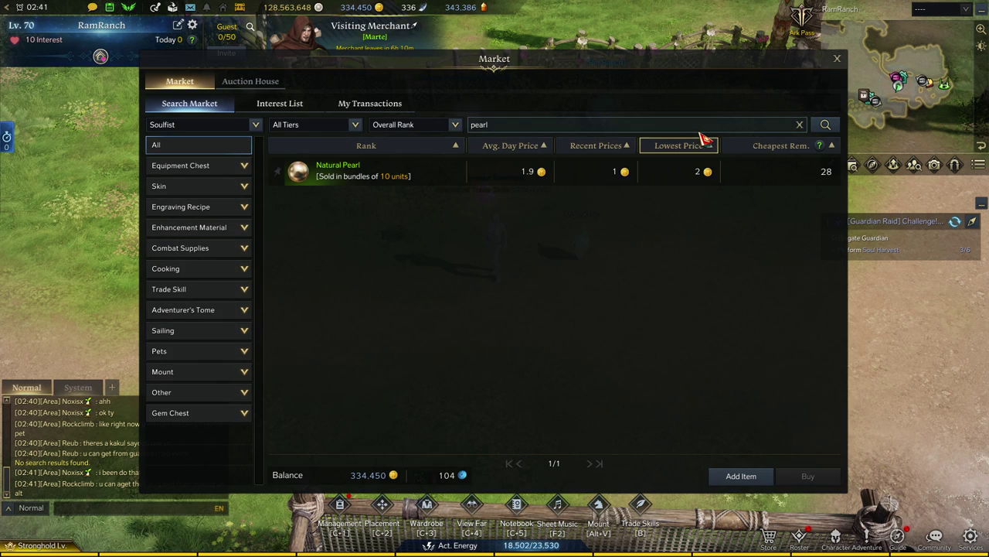
left_click(801, 125)
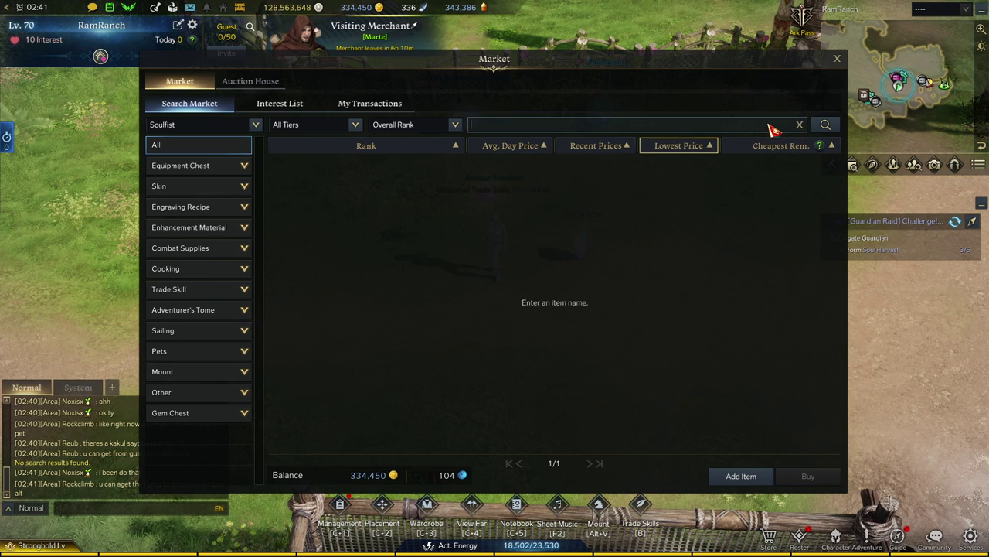
type("oreha")
key("Return")
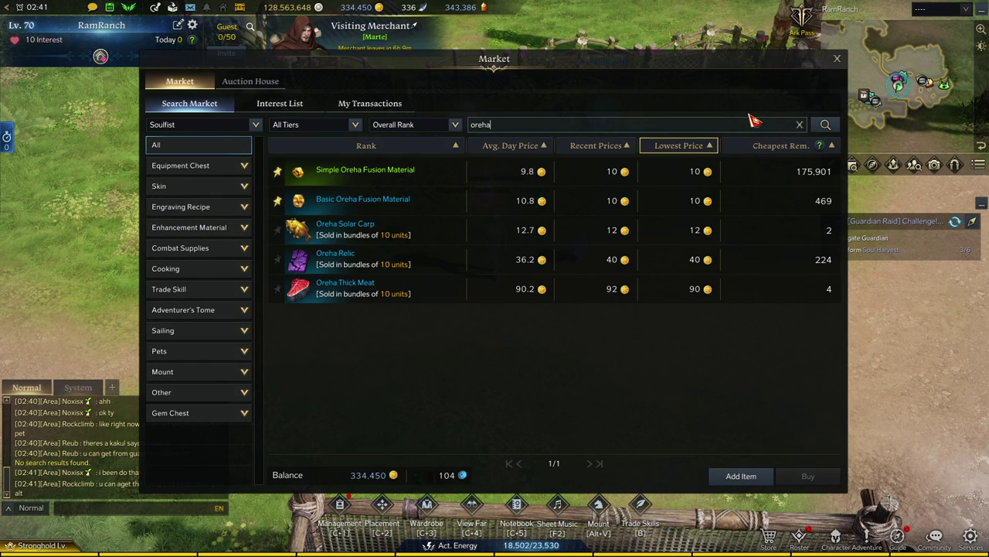
left_click(837, 59)
- Overwrite the Fish, Natural Pearl and Oreha Solar Carp prices in the calculator
key("alt+Tab")
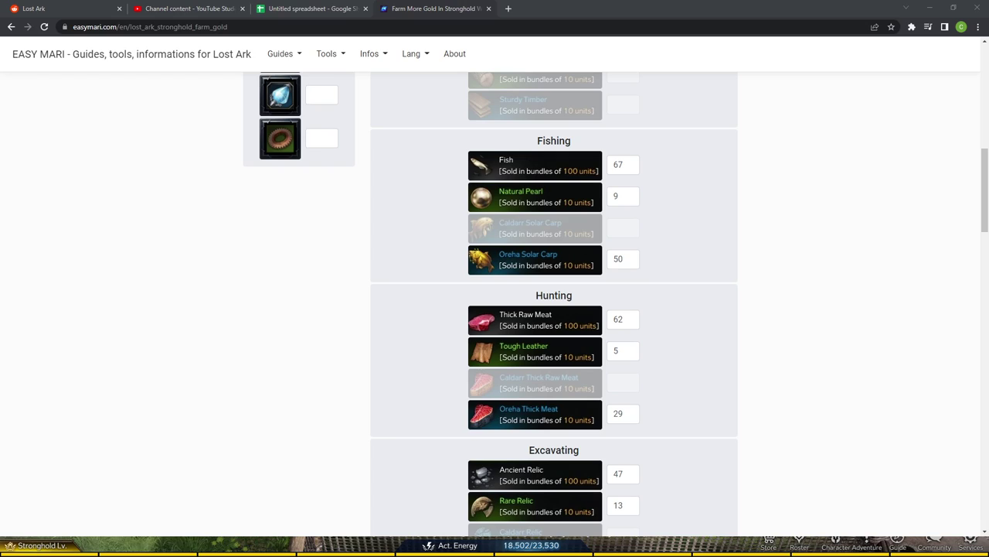
double_click(634, 165)
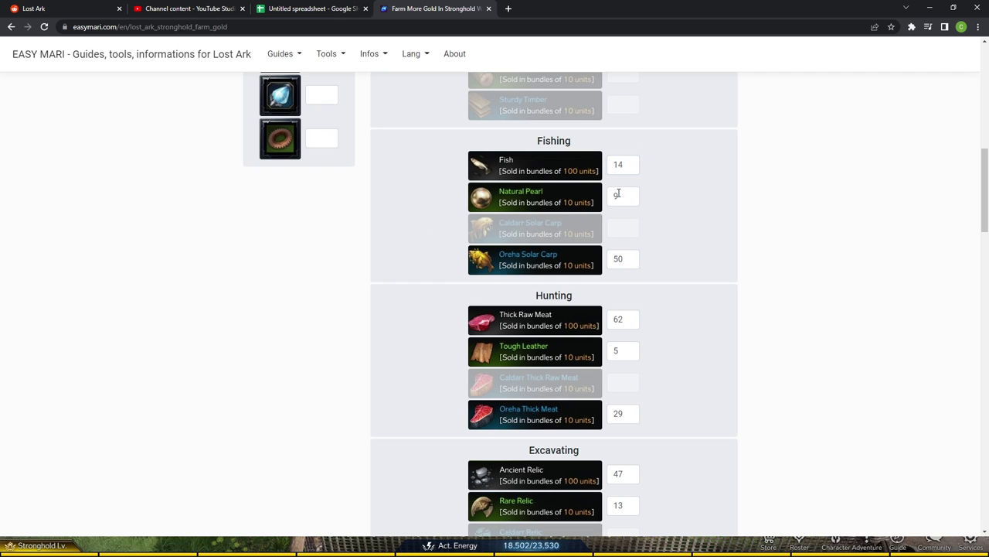
double_click(618, 194)
type("3")
double_click(628, 260)
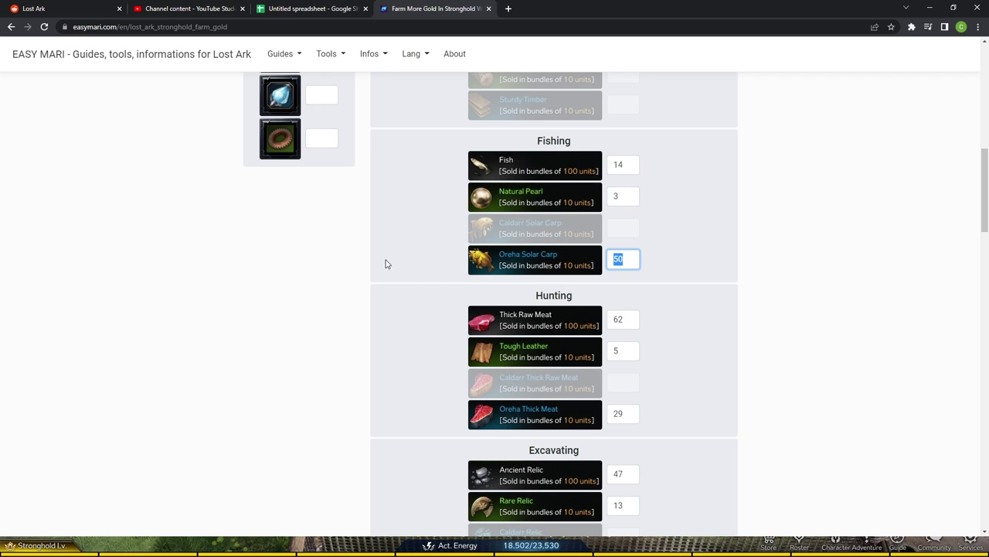
type("13")
left_click(396, 237)
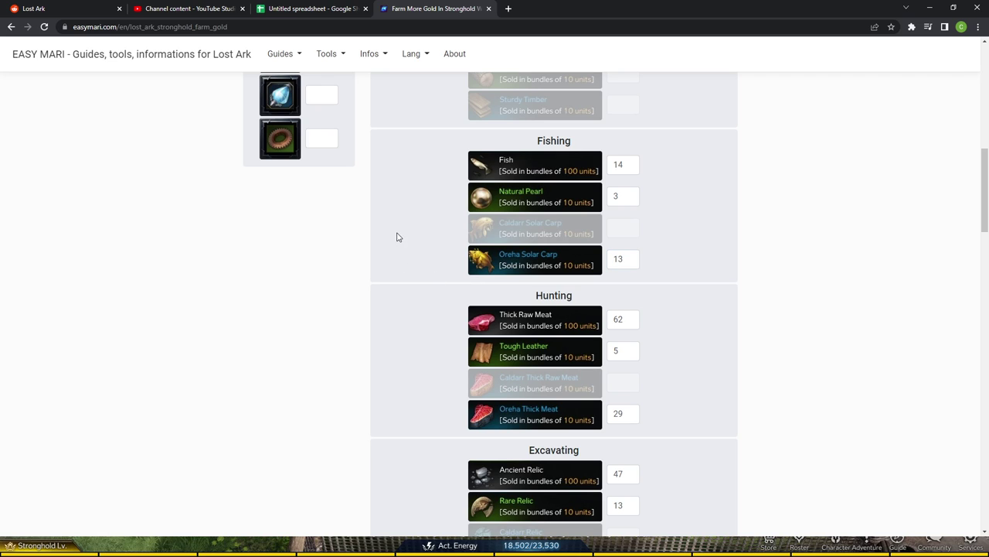
scroll(402, 246, "up", 5)
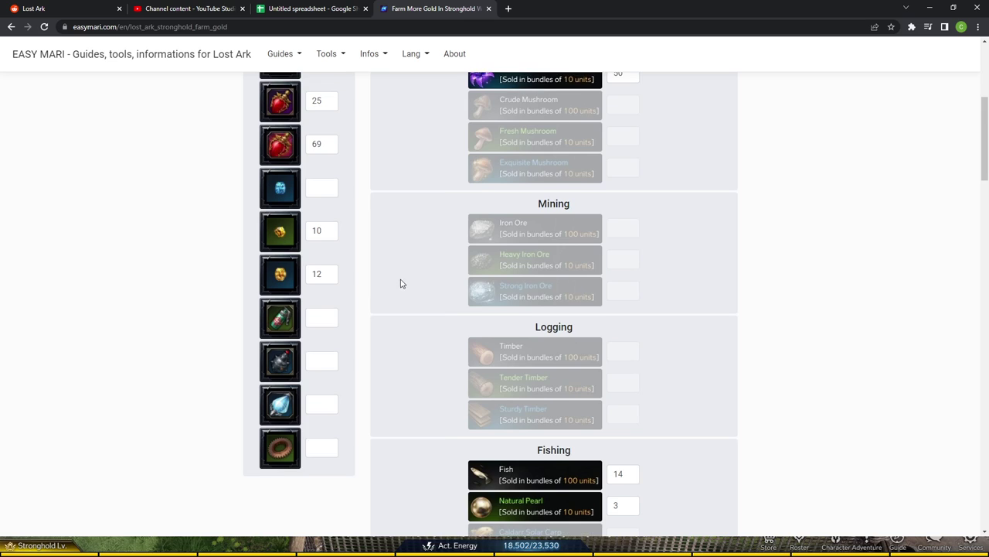
- Change a crafted-item price from 12 to 11 and re-edit another price field
double_click(337, 326)
type("1")
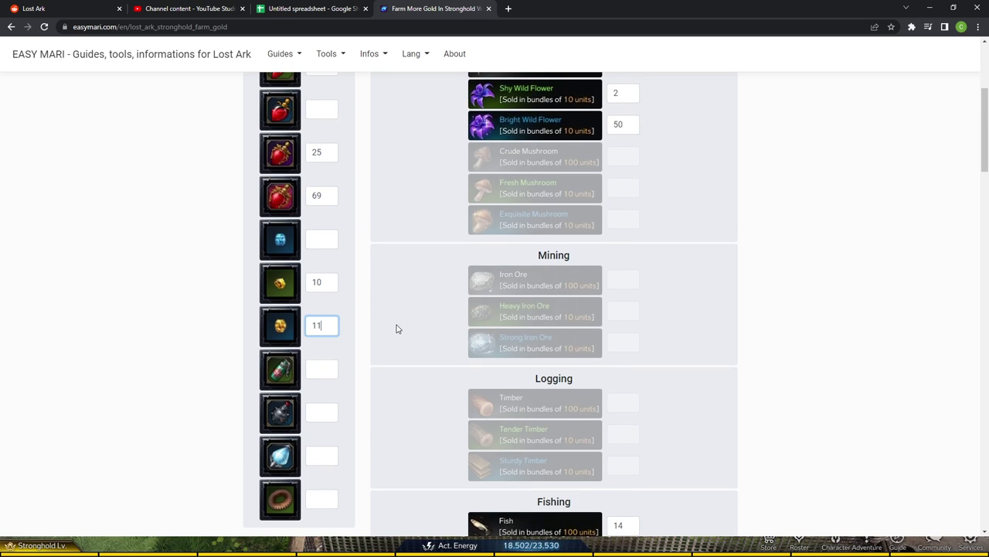
left_click(434, 301)
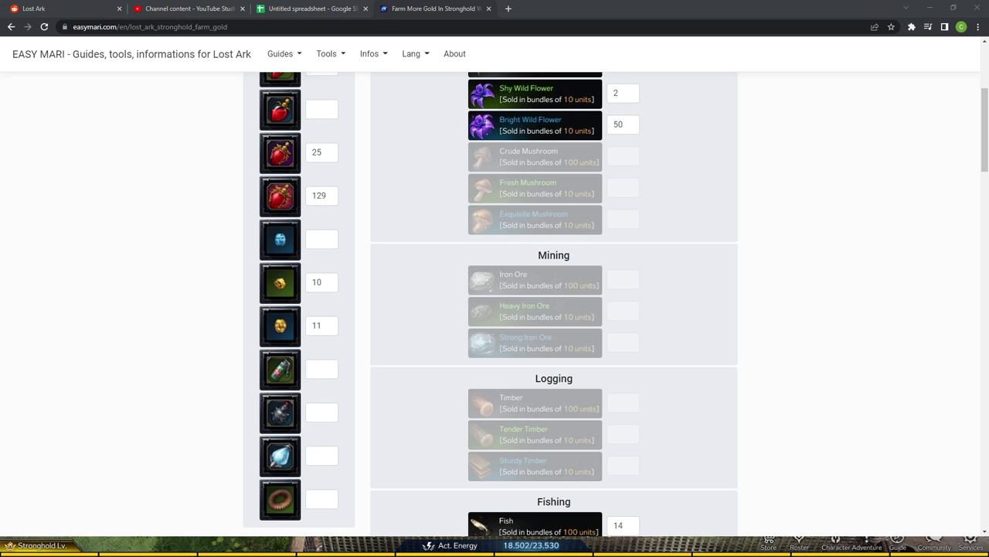
double_click(329, 156)
left_click(409, 187)
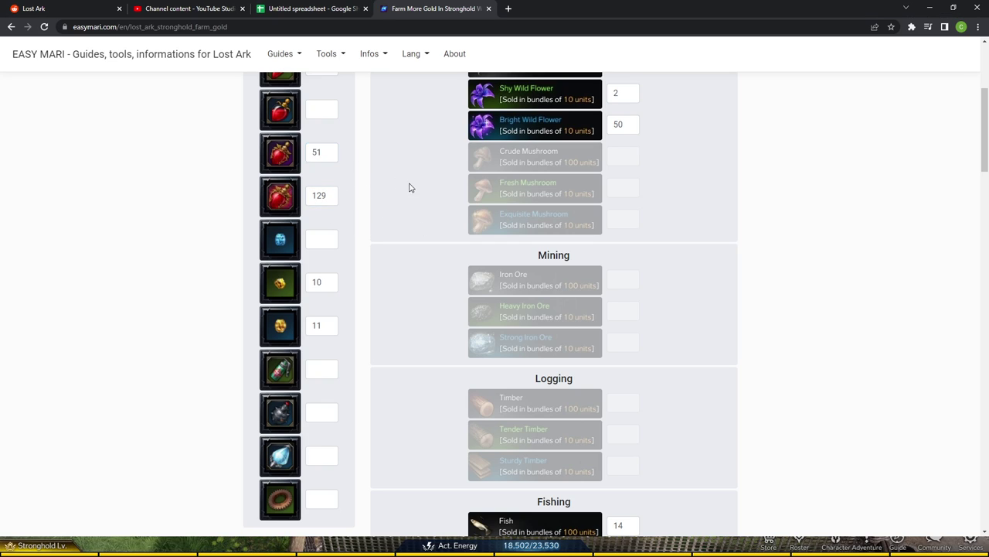
scroll(416, 192, "up", 2)
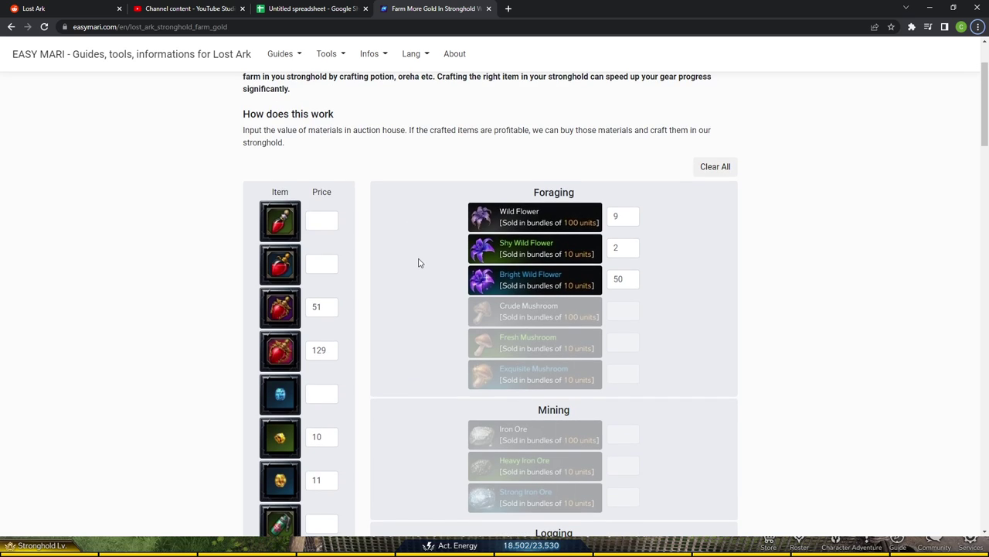
- Set Wild Flower to 129 and Bright Wild Flower to 14, checking the game market between entries
scroll(425, 259, "down", 1)
scroll(464, 256, "down", 1)
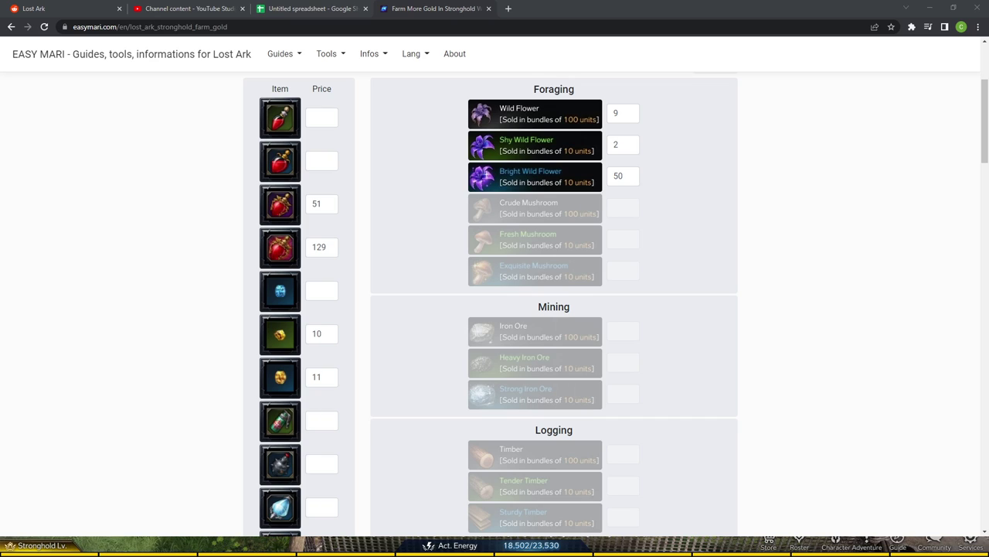
left_click(561, 247)
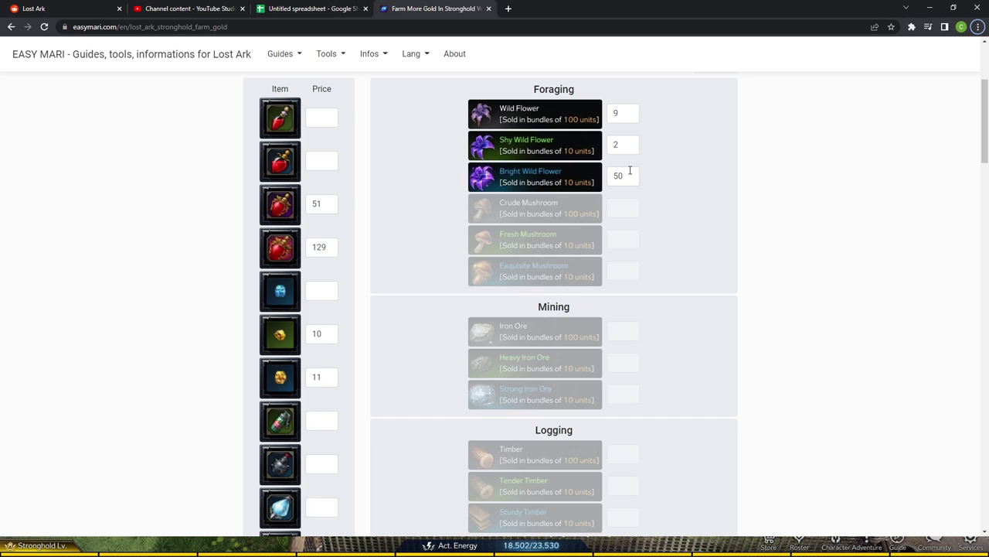
double_click(626, 115)
type("12")
key("alt+Tab")
left_click(680, 203)
double_click(623, 180)
key("alt+Tab")
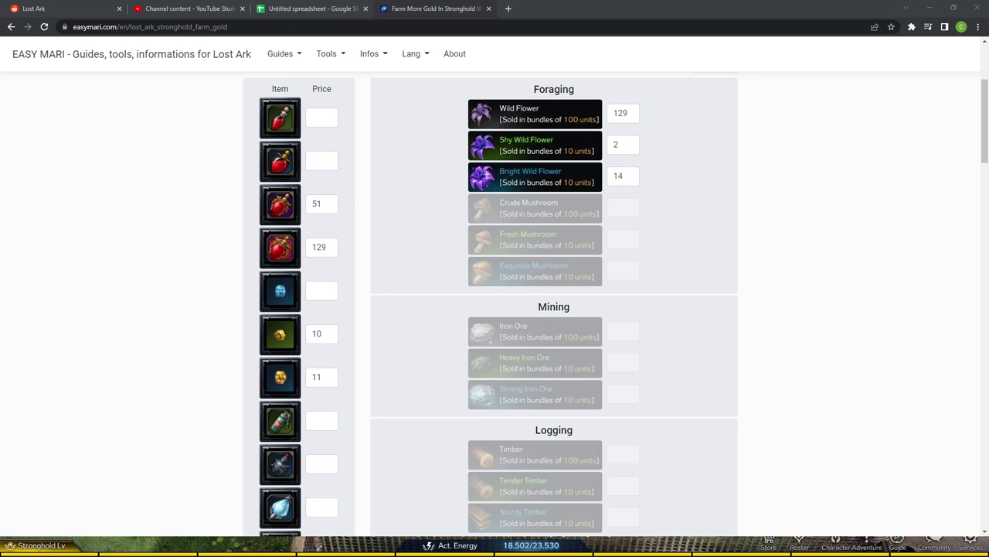
key("alt+Tab")
- Set the Shy Wild Flower price to 3 and review the calculator page
double_click(617, 152)
type("3")
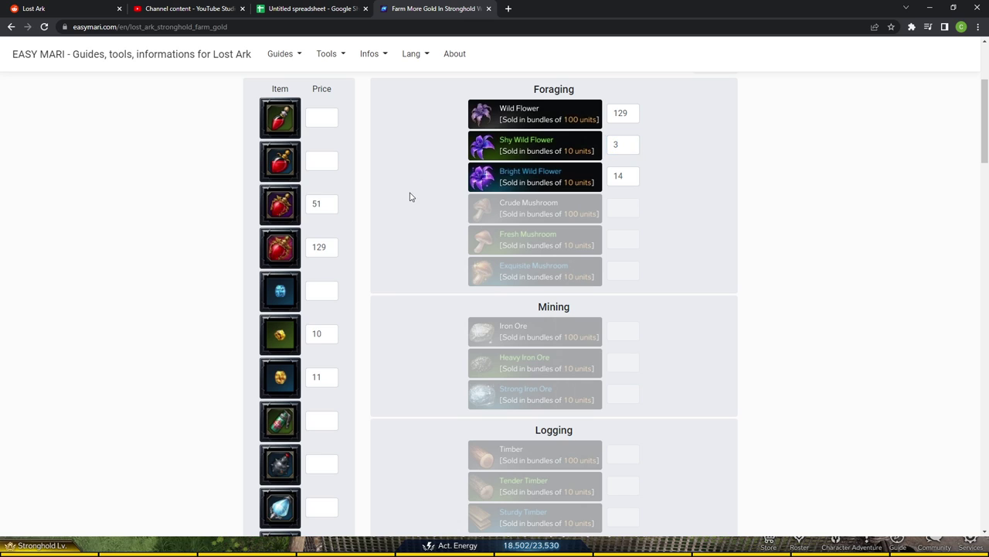
scroll(413, 202, "down", 1)
scroll(451, 206, "up", 1)
scroll(546, 150, "down", 2)
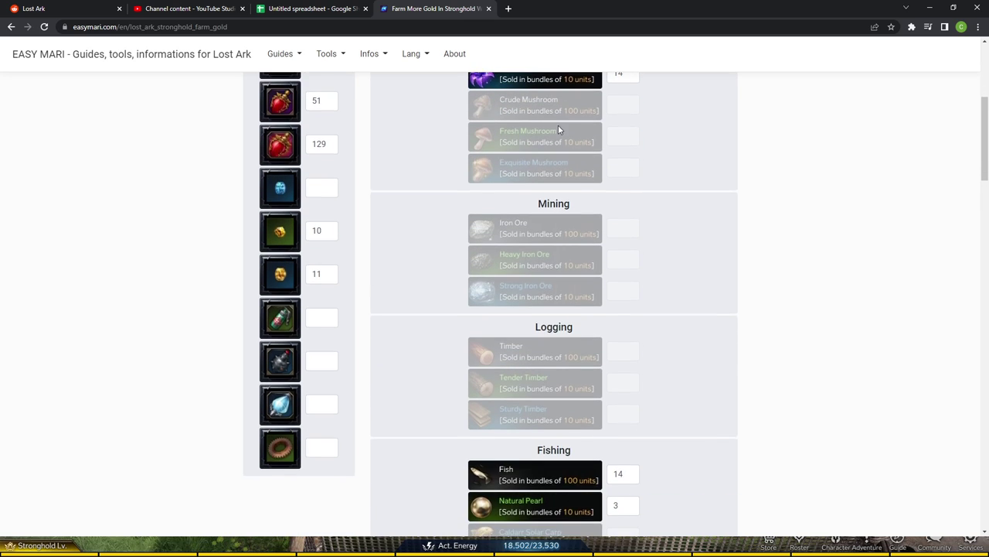
scroll(441, 242, "down", 2)
scroll(426, 234, "up", 2)
scroll(384, 271, "up", 1)
scroll(381, 255, "down", 10)
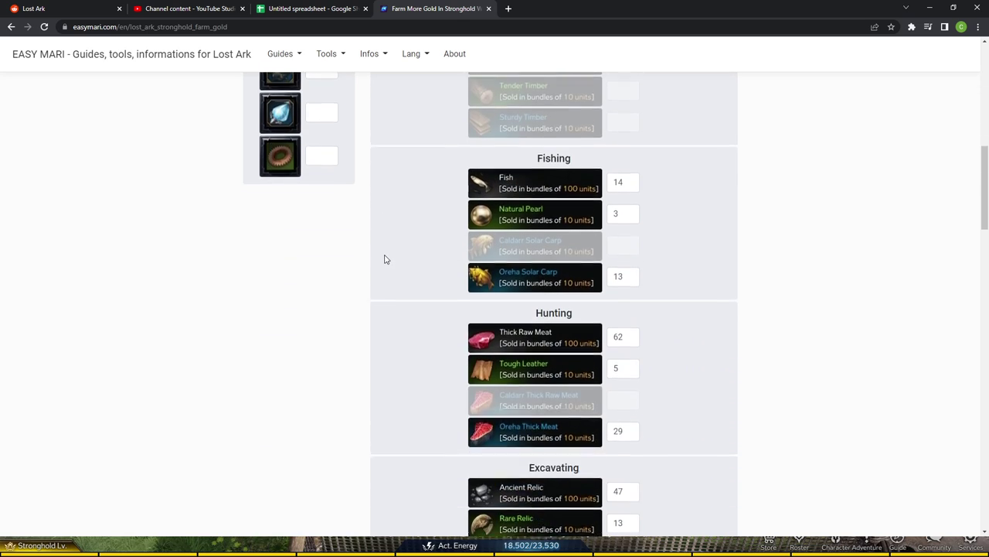
scroll(371, 201, "up", 1)
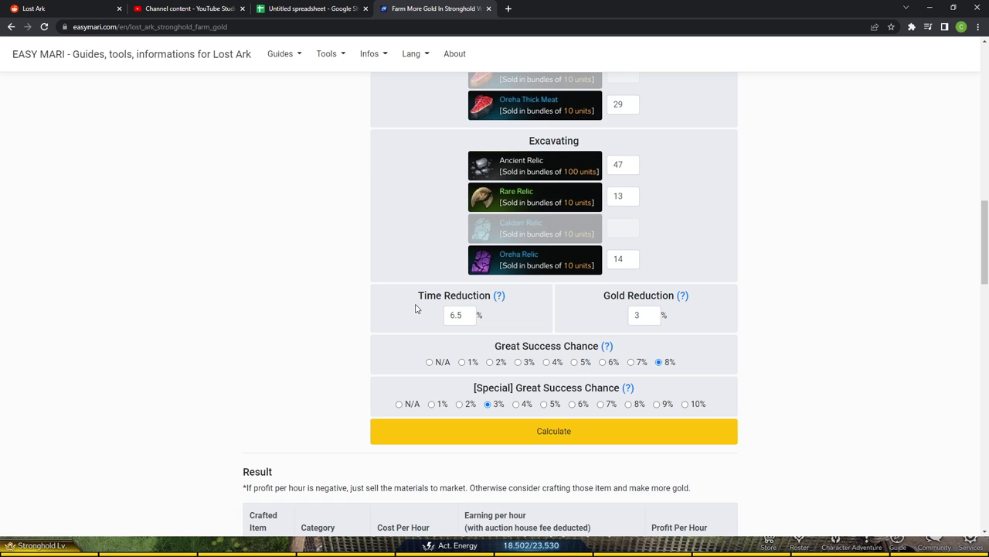
- Close the Market and read stronghold Effects: Crafting Time -6.5%, Crafting Cost -3%
key("alt+Tab")
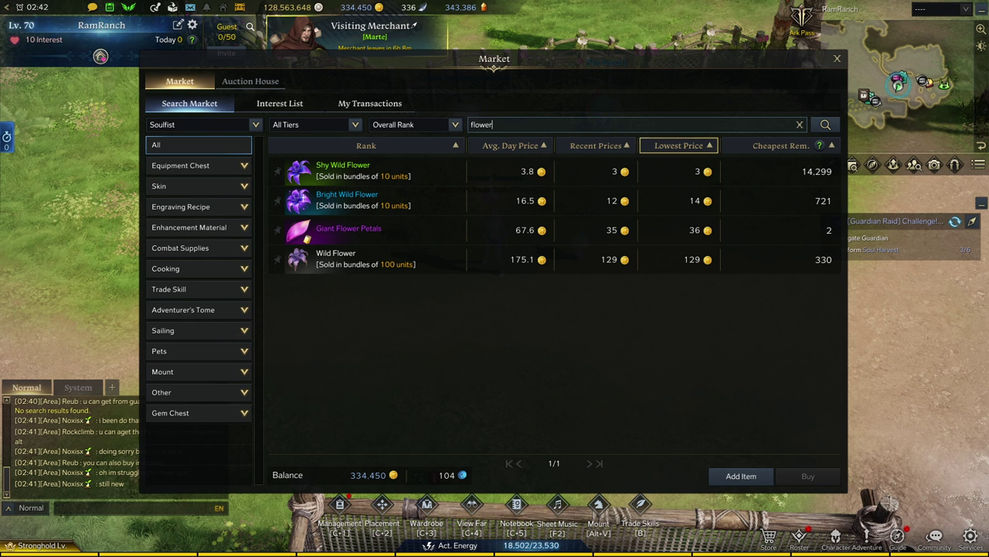
left_click(838, 59)
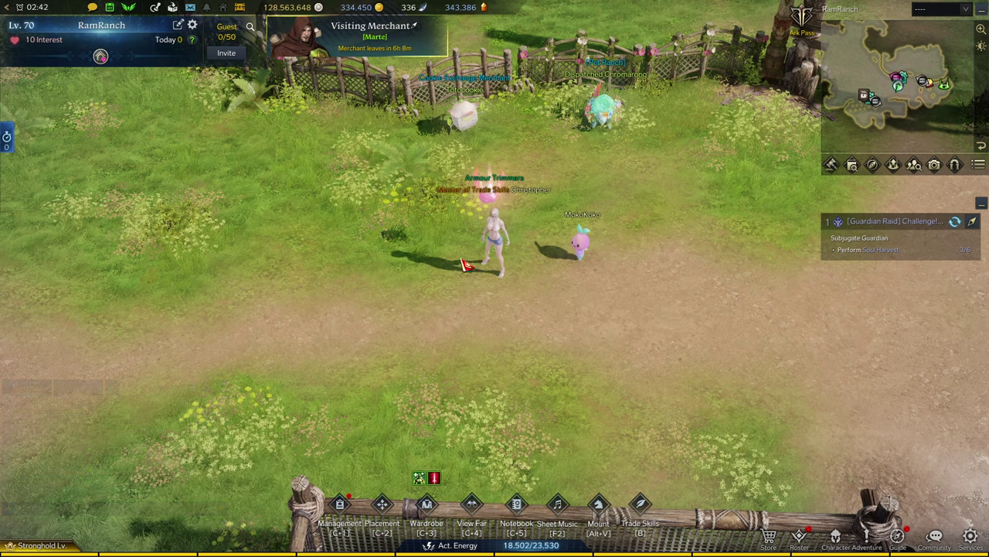
key("ctrl+1")
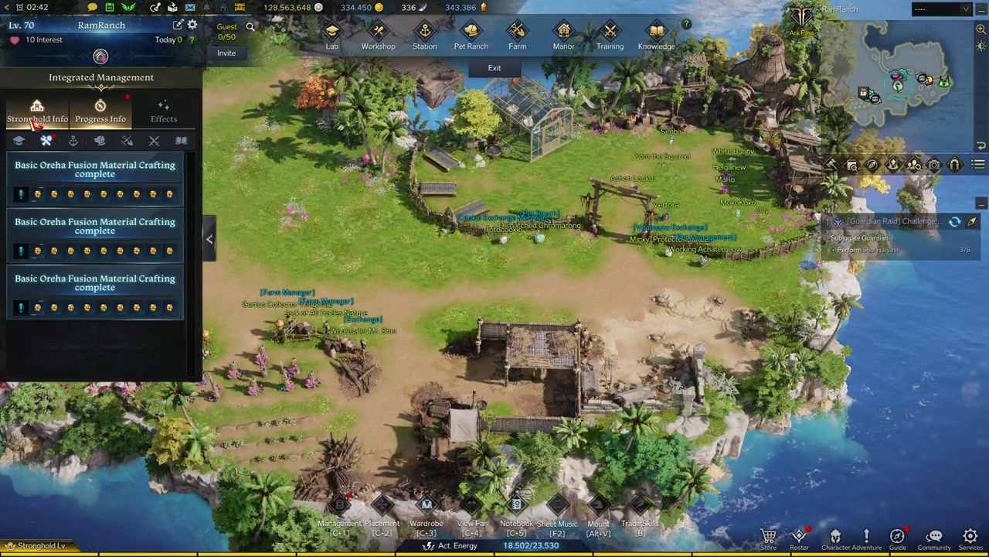
left_click(35, 120)
left_click(163, 114)
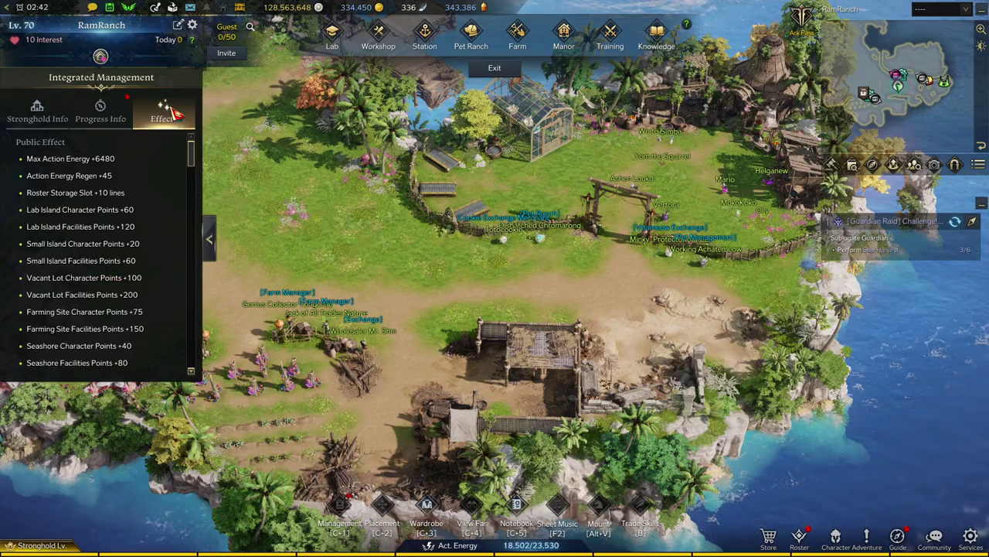
scroll(141, 229, "down", 10)
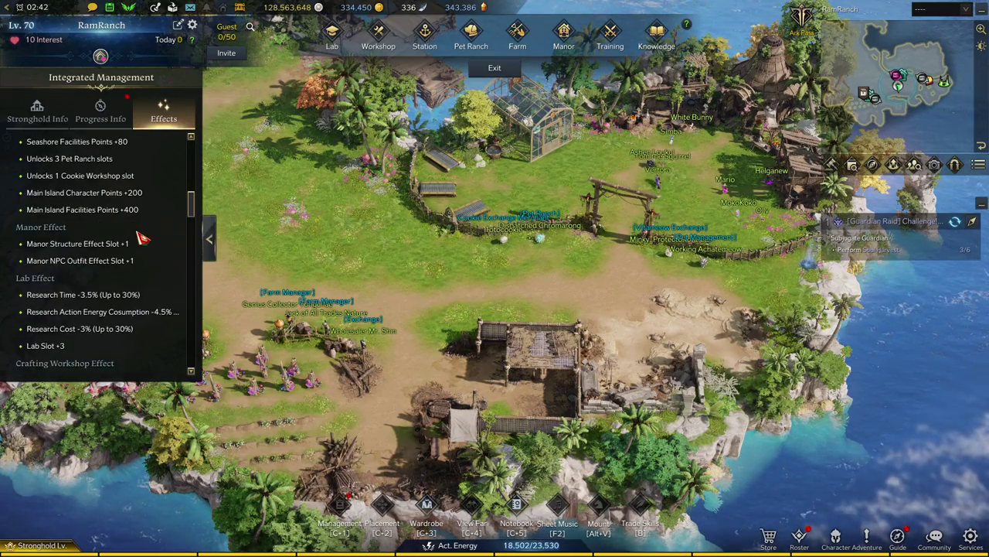
scroll(111, 225, "down", 5)
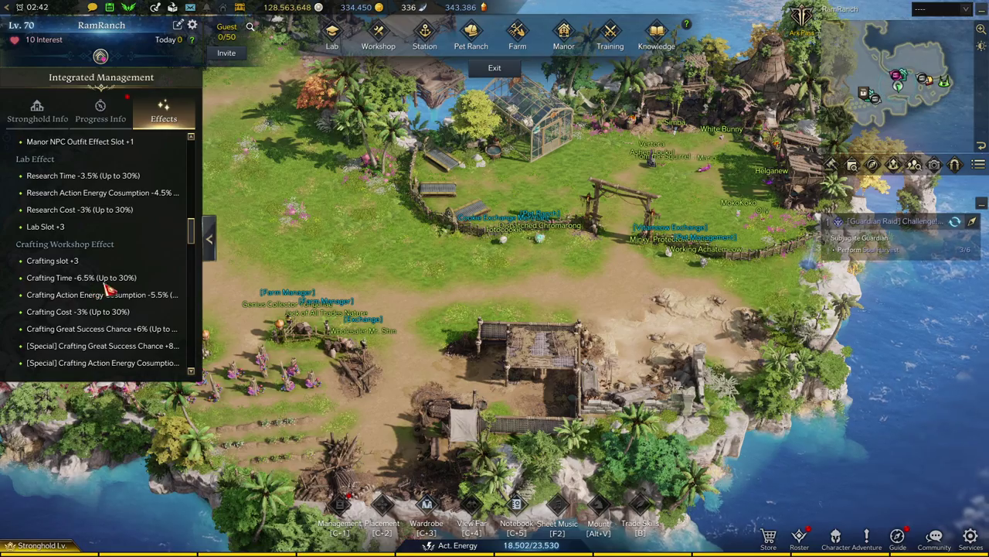
scroll(127, 288, "down", 1)
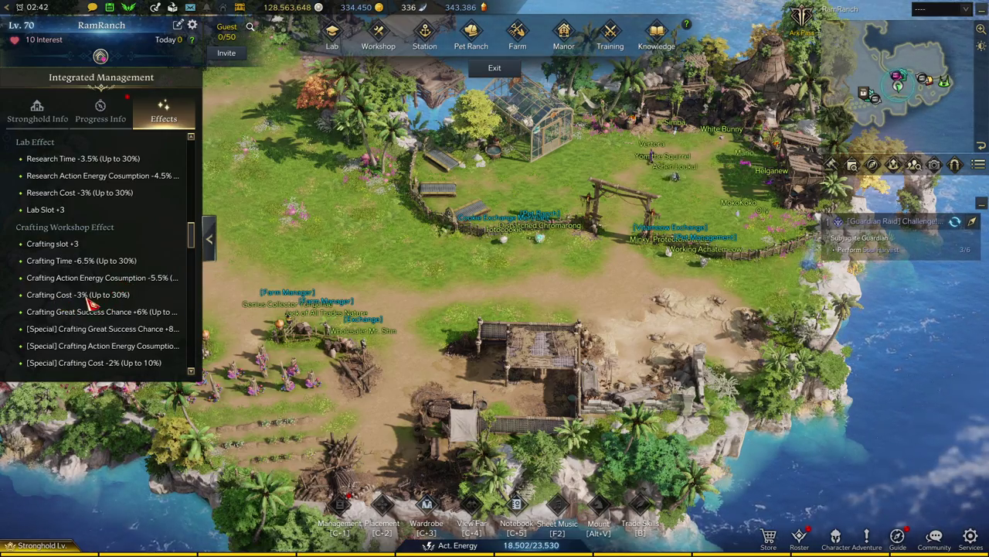
scroll(150, 300, "down", 1)
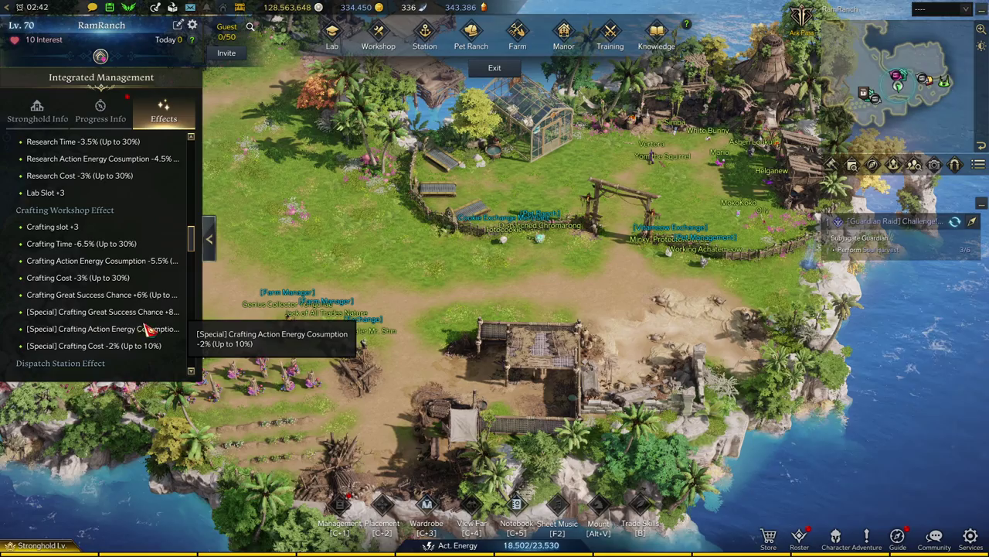
scroll(139, 298, "down", 8)
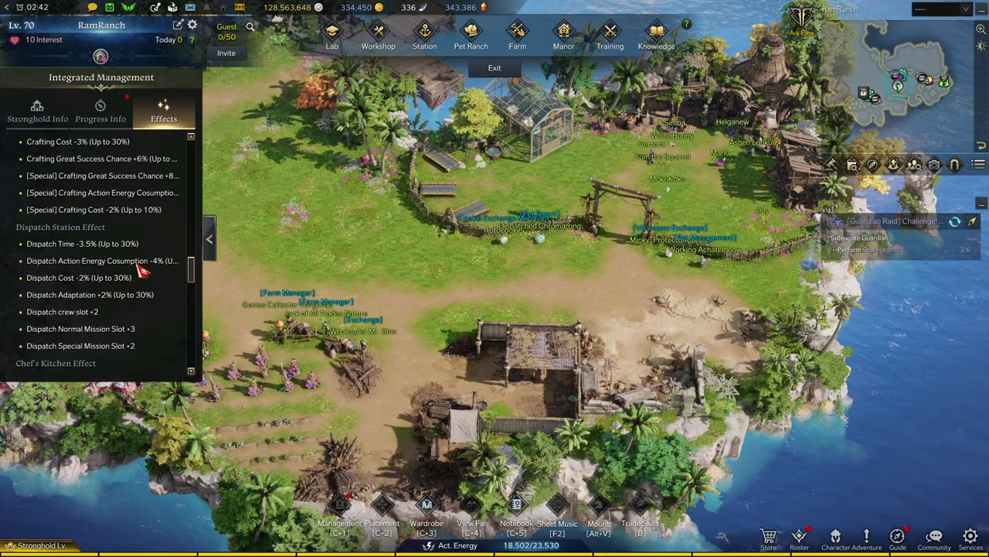
scroll(61, 195, "up", 5)
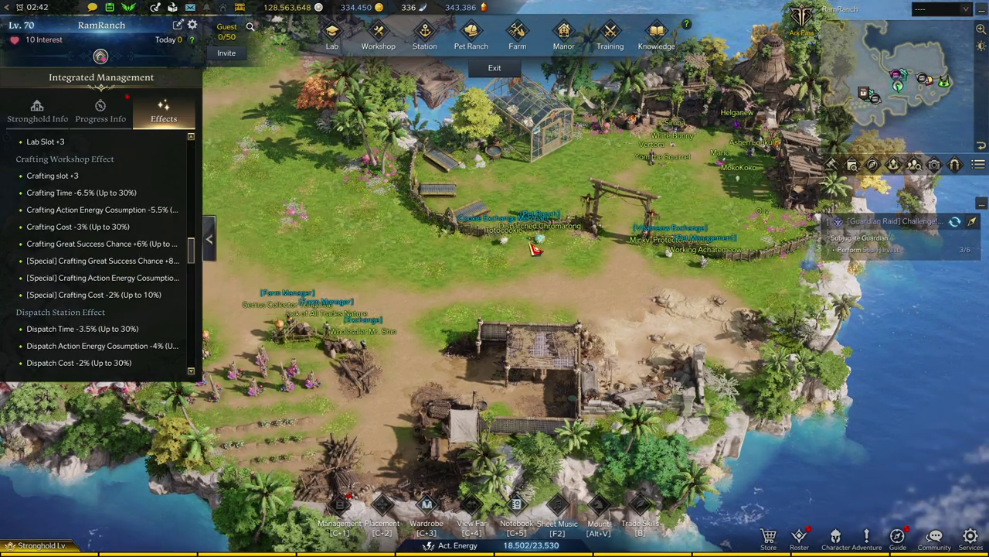
- Calculate and read the results: Fishing leads at 152.2, then 140.6 gold per hour
key("alt+Tab")
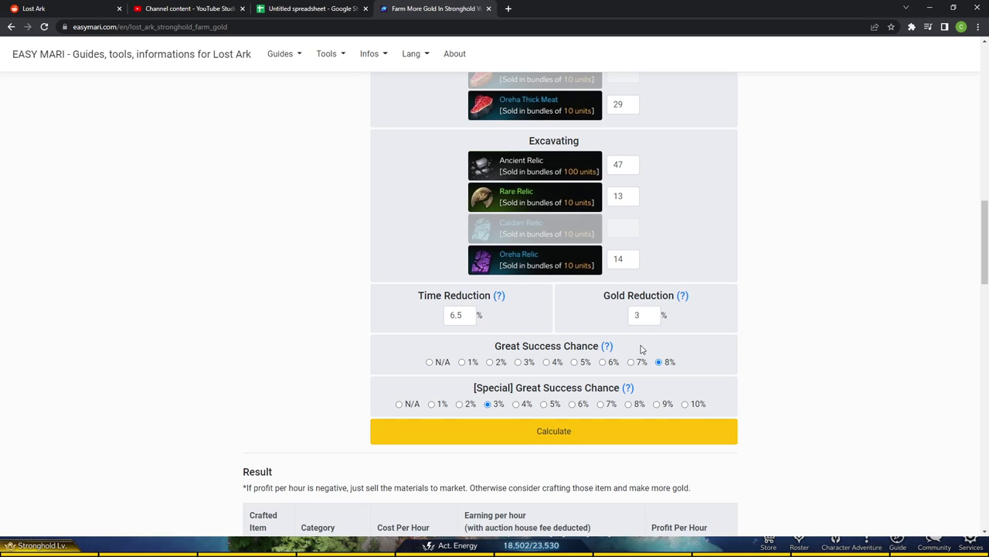
left_click(538, 433)
scroll(745, 268, "down", 3)
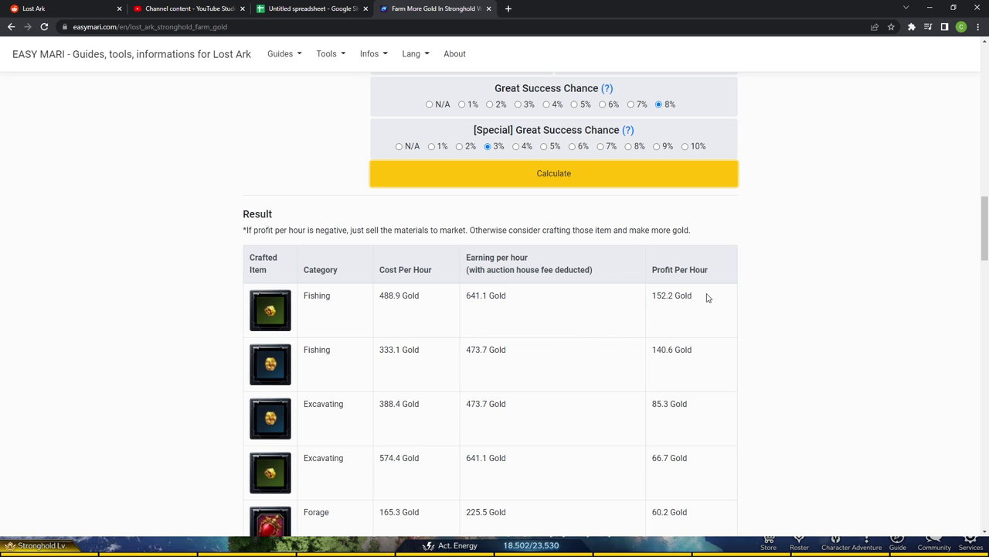
left_click_drag(708, 296, 652, 295)
left_click(562, 310)
scroll(562, 310, "down", 2)
scroll(464, 279, "up", 1)
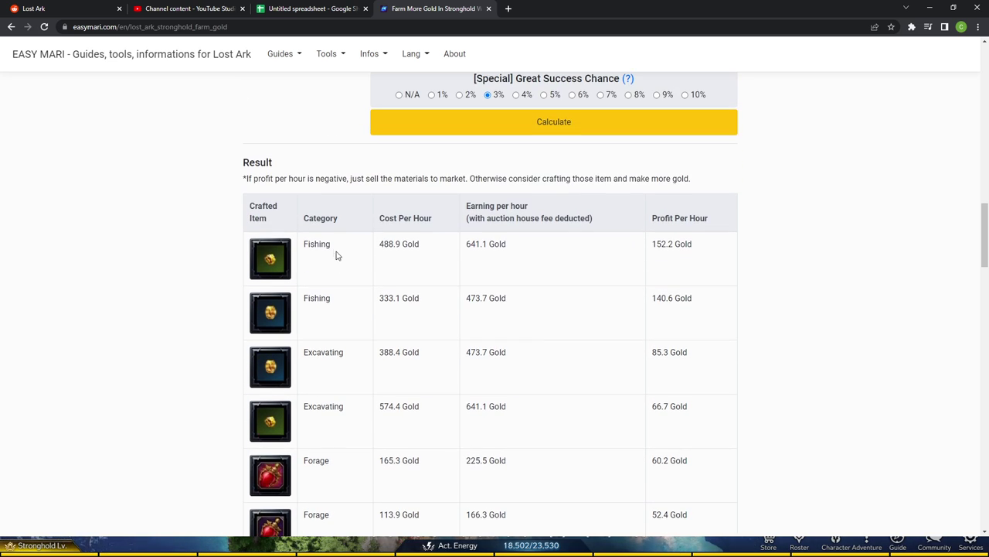
left_click_drag(334, 246, 302, 245)
left_click(295, 251)
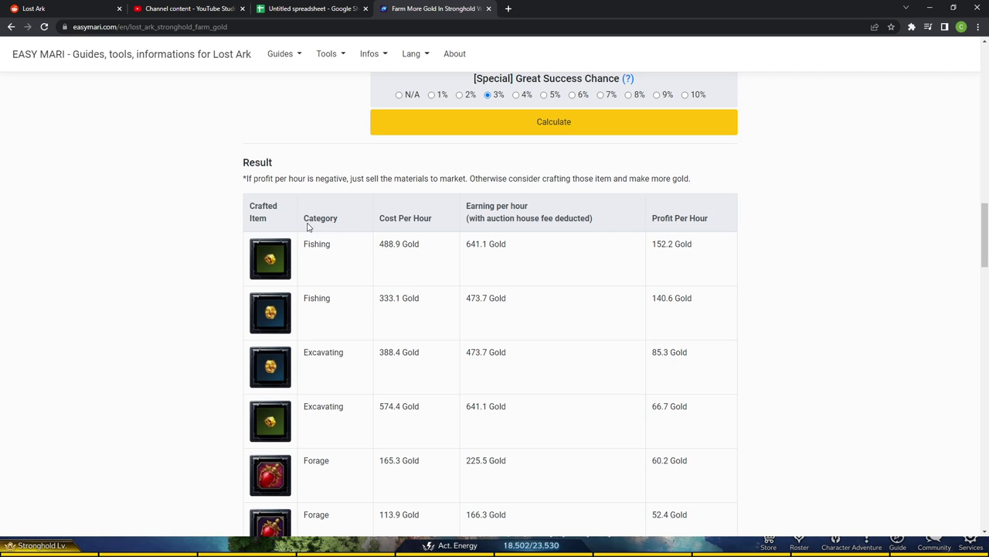
- Delete the Oreha Relic, Rare Relic and Ancient Relic prices
scroll(441, 398, "up", 5)
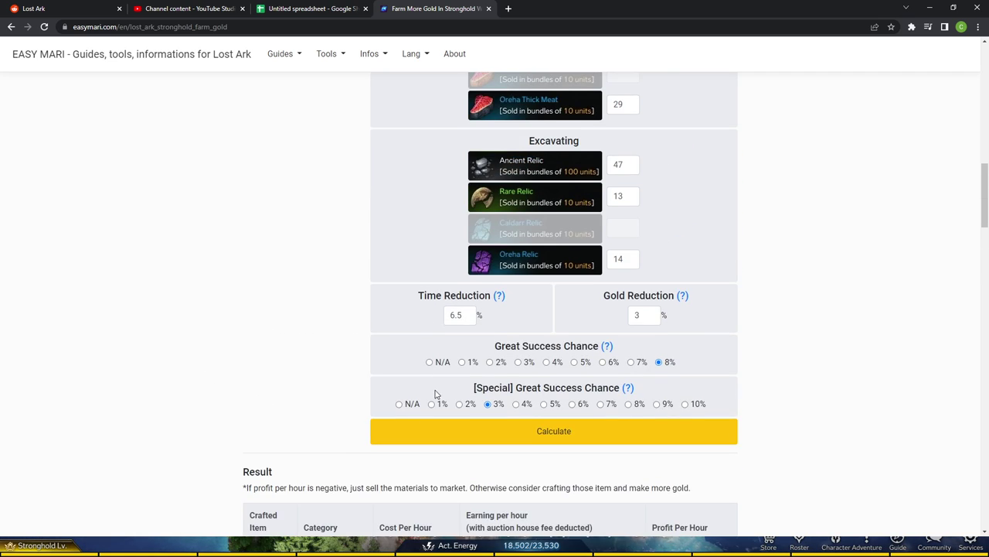
double_click(623, 362)
key("BackSpace")
double_click(620, 300)
key("BackSpace")
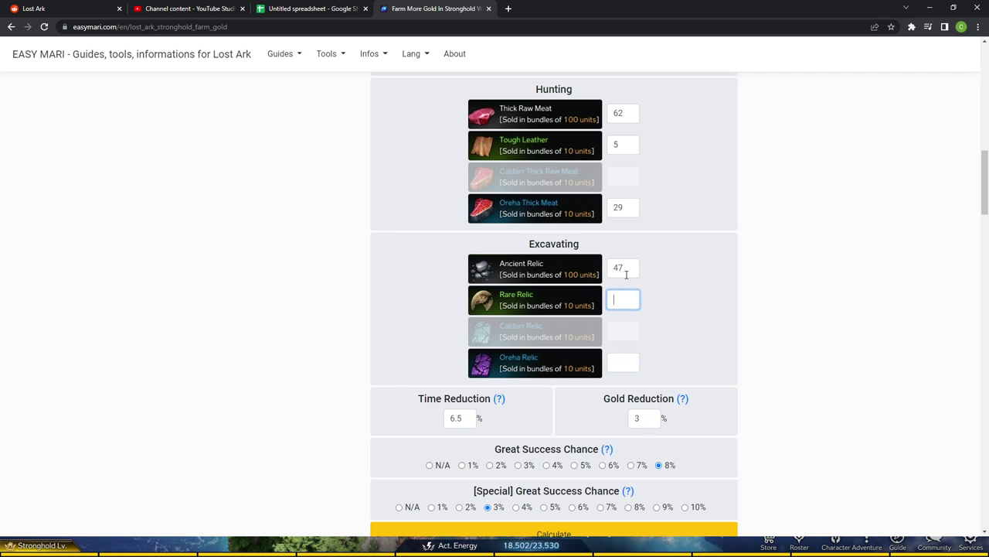
double_click(625, 268)
key("BackSpace")
scroll(714, 329, "down", 3)
scroll(715, 328, "up", 6)
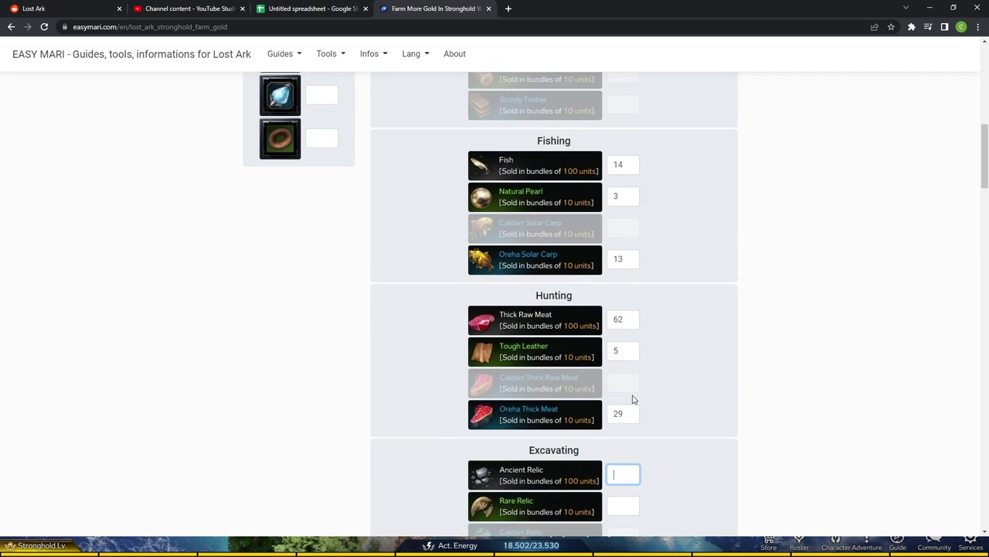
- Check the Hunting meat and leather price fields, then recalculate the profits
left_click(626, 417)
left_click(631, 350)
double_click(620, 320)
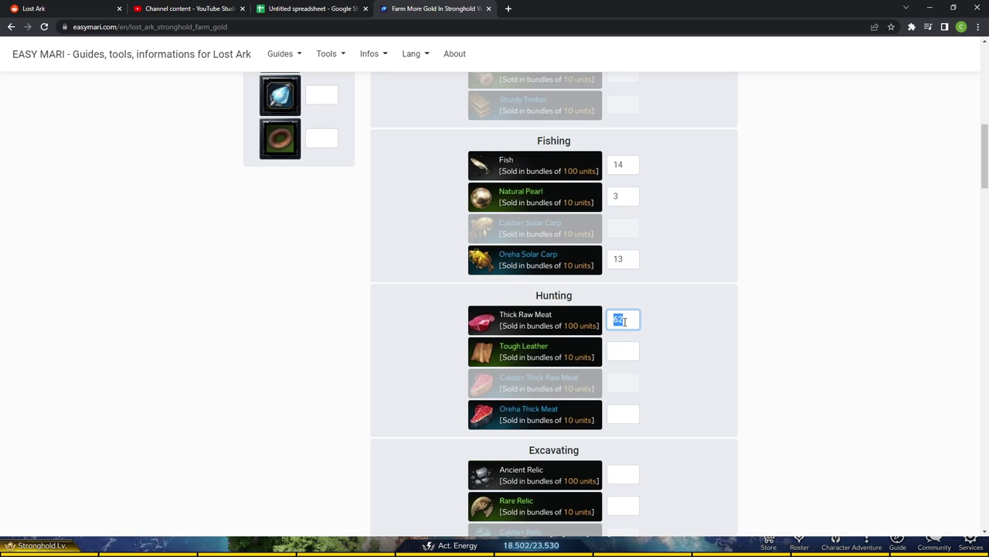
scroll(720, 358, "down", 6)
left_click(576, 232)
scroll(401, 290, "down", 1)
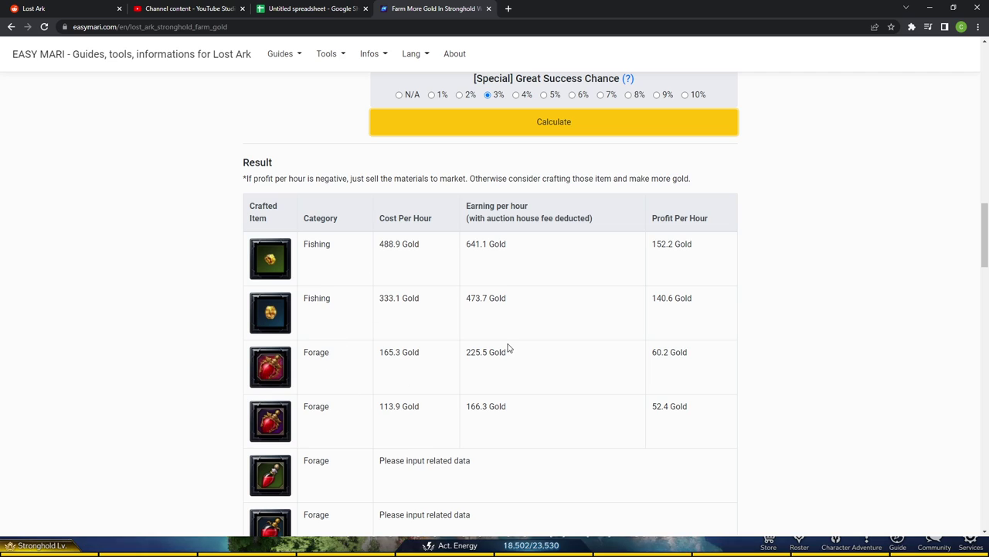
- Highlight the results: Forage crafts at 60.2 and 52.4 gold per hour, Fishing at 152.2
triple_click(683, 354)
left_click(567, 348)
double_click(308, 355)
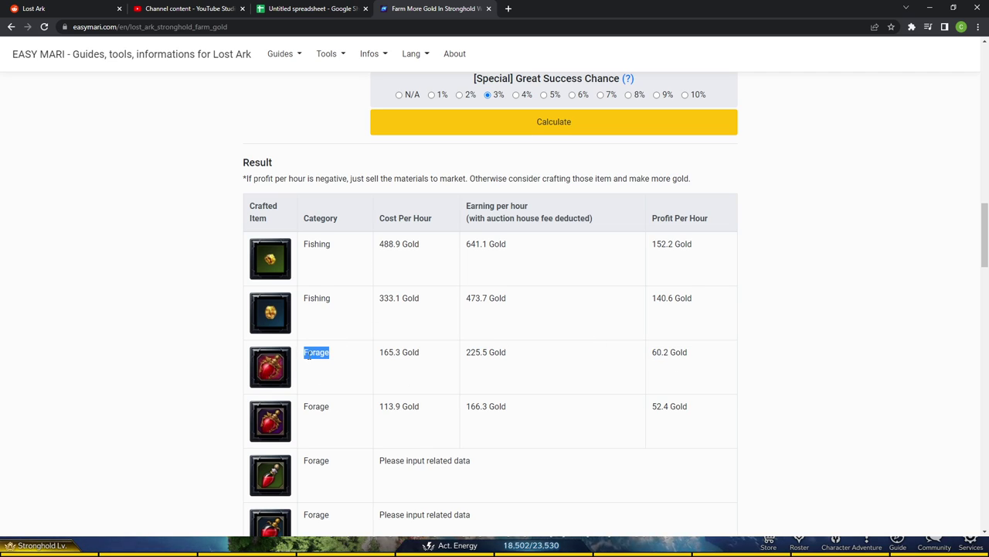
left_click(307, 355)
triple_click(670, 406)
left_click(322, 405)
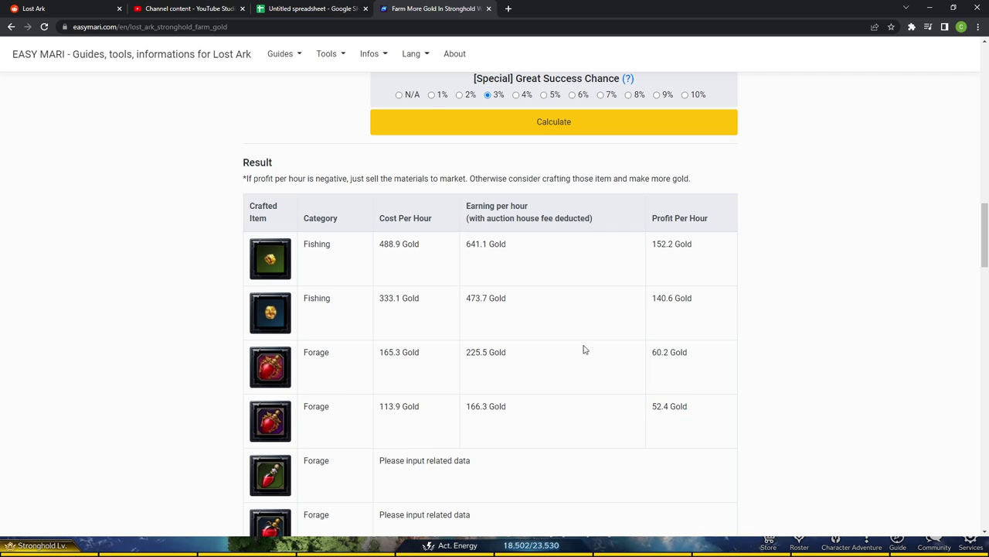
triple_click(684, 244)
left_click(346, 253)
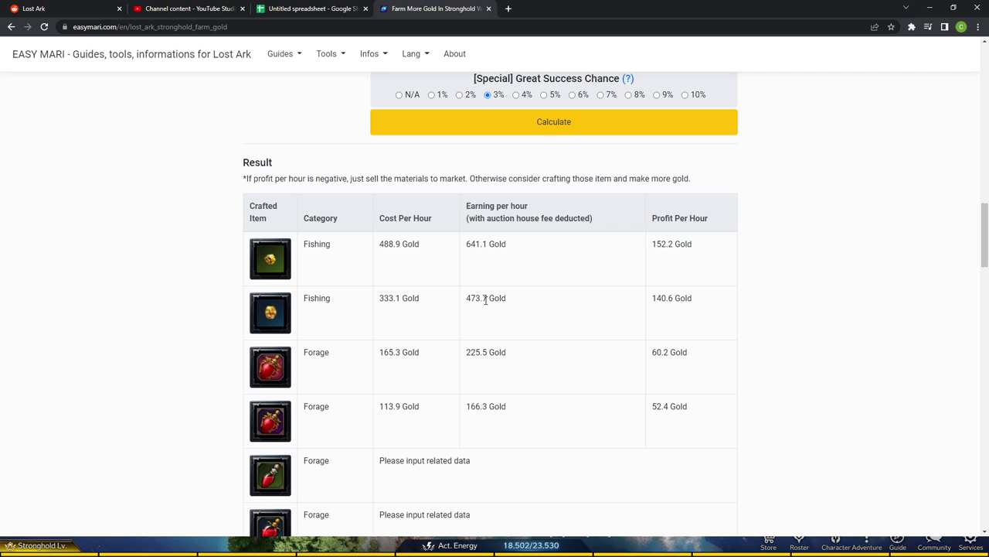
scroll(572, 332, "down", 1)
scroll(563, 312, "up", 2)
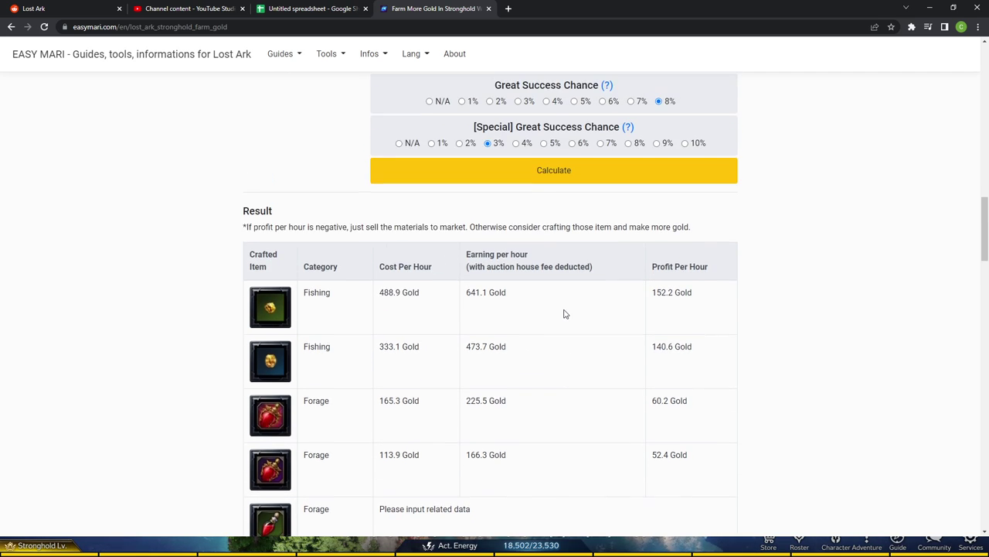
scroll(561, 312, "down", 1)
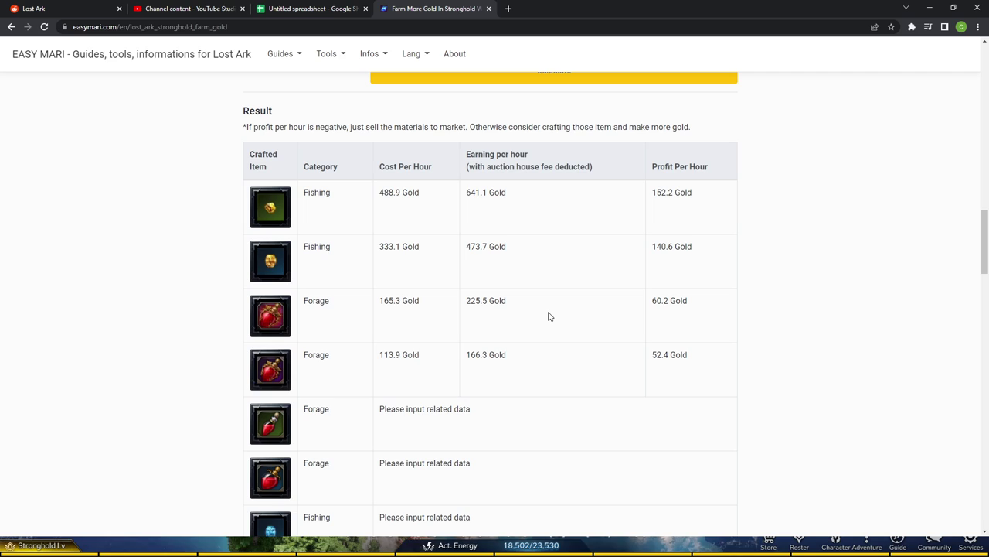
left_click_drag(713, 256, 621, 248)
left_click(693, 263)
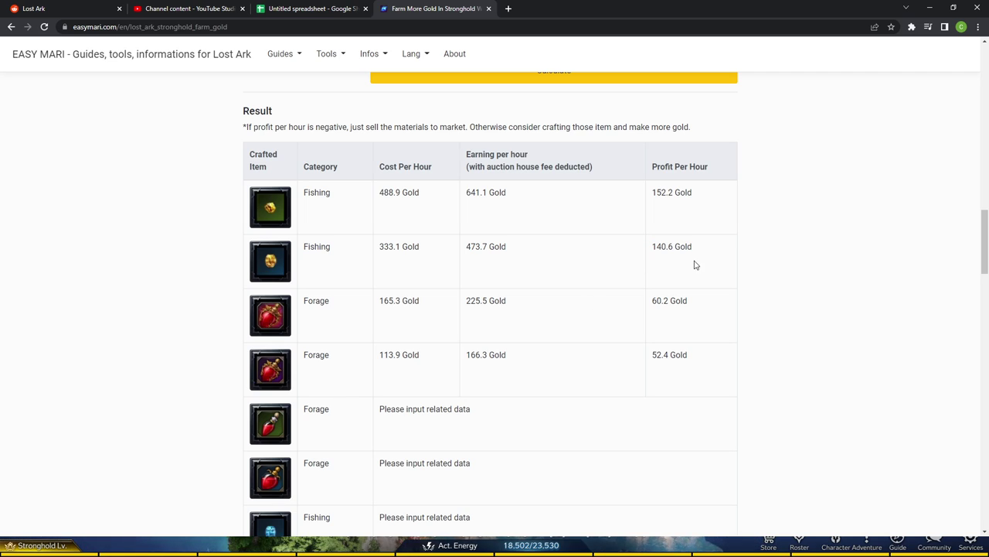
left_click_drag(704, 252, 642, 253)
left_click(711, 244)
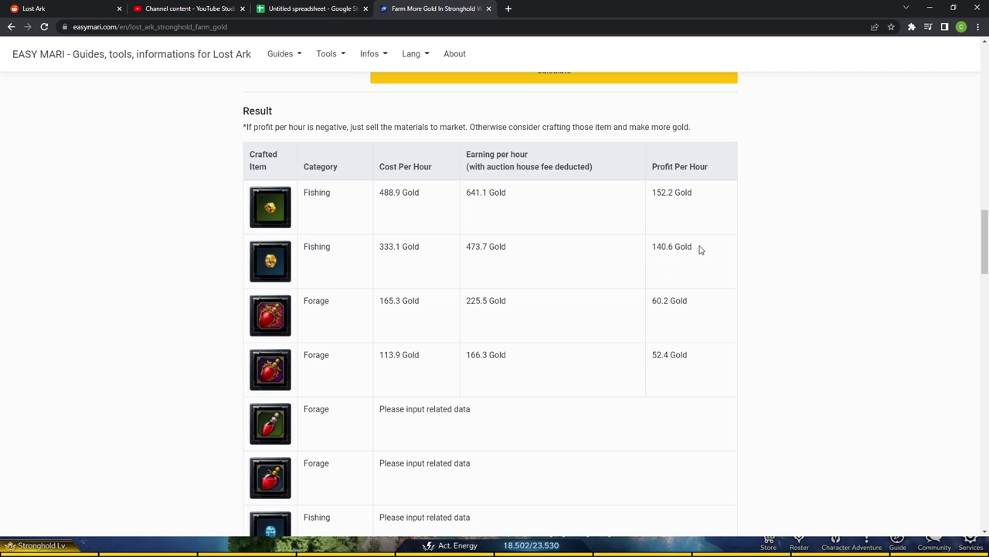
left_click_drag(700, 248, 649, 248)
left_click(616, 256)
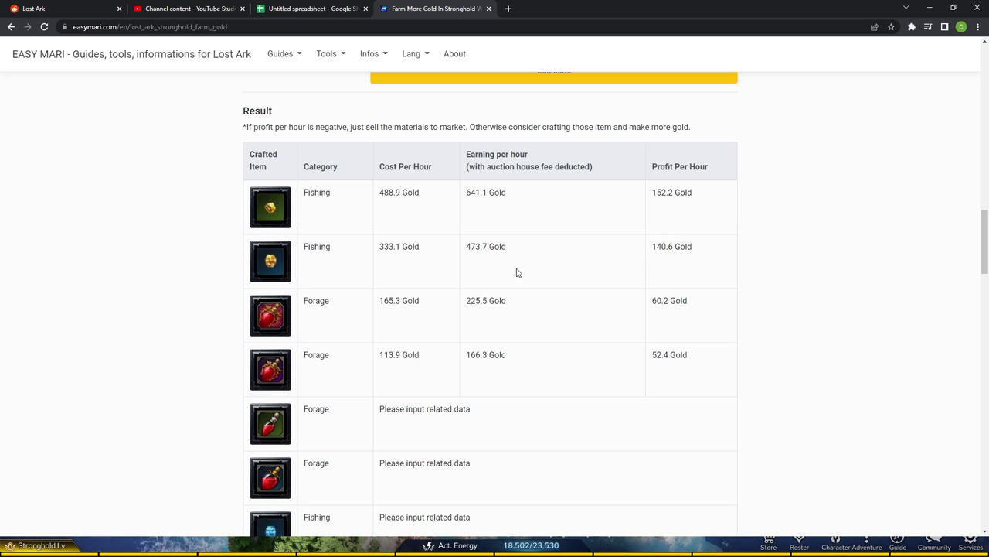
scroll(515, 272, "up", 1)
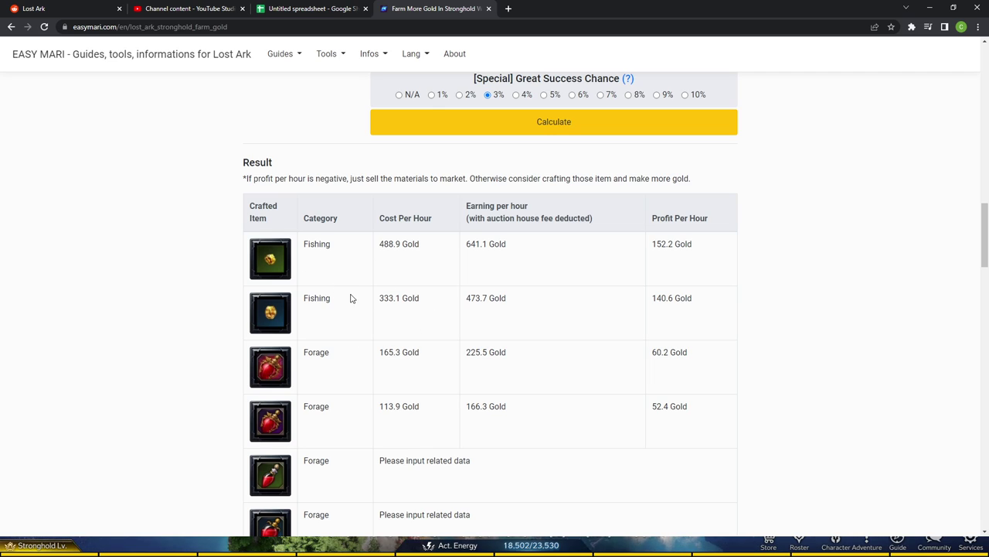
left_click_drag(466, 208, 592, 225)
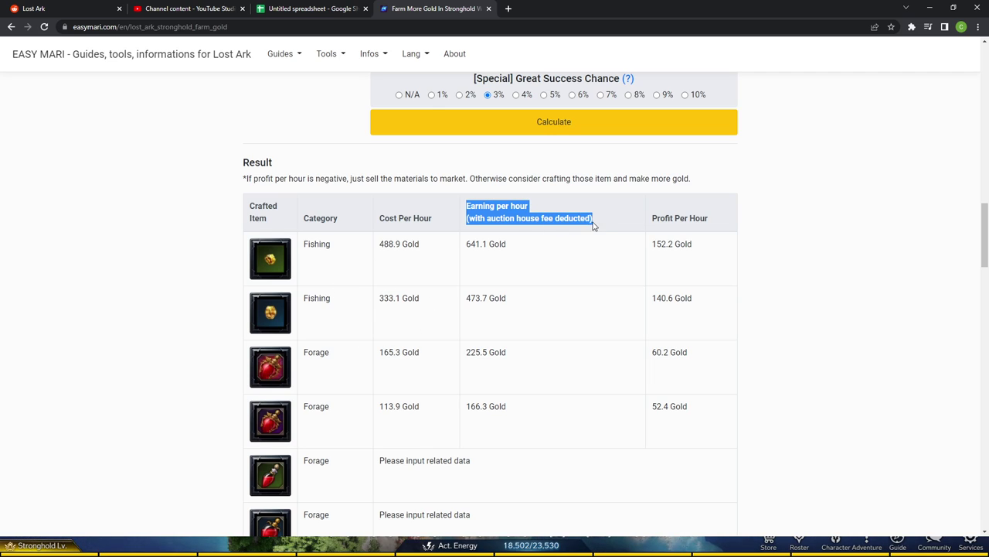
left_click(476, 222)
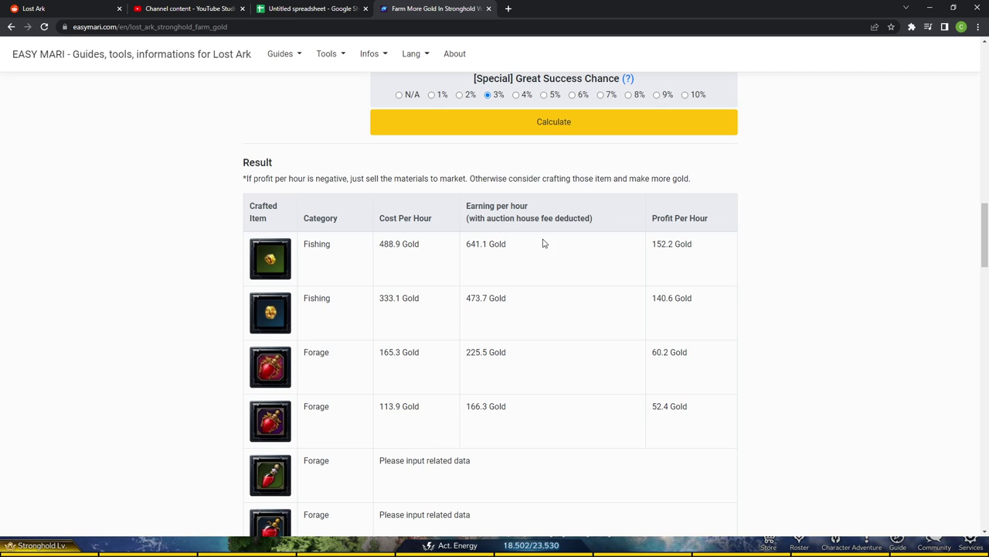
scroll(621, 317, "down", 2)
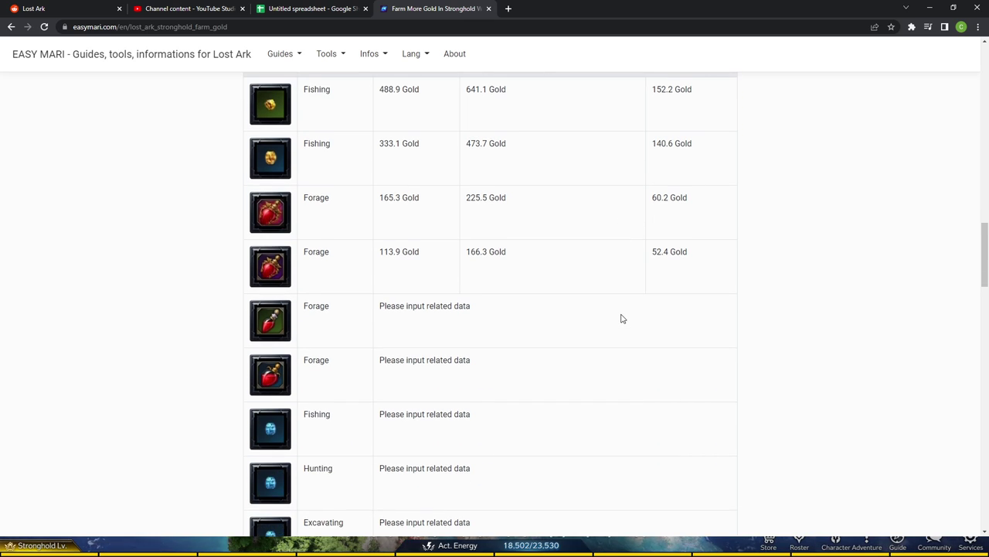
scroll(621, 317, "up", 5)
scroll(642, 333, "down", 2)
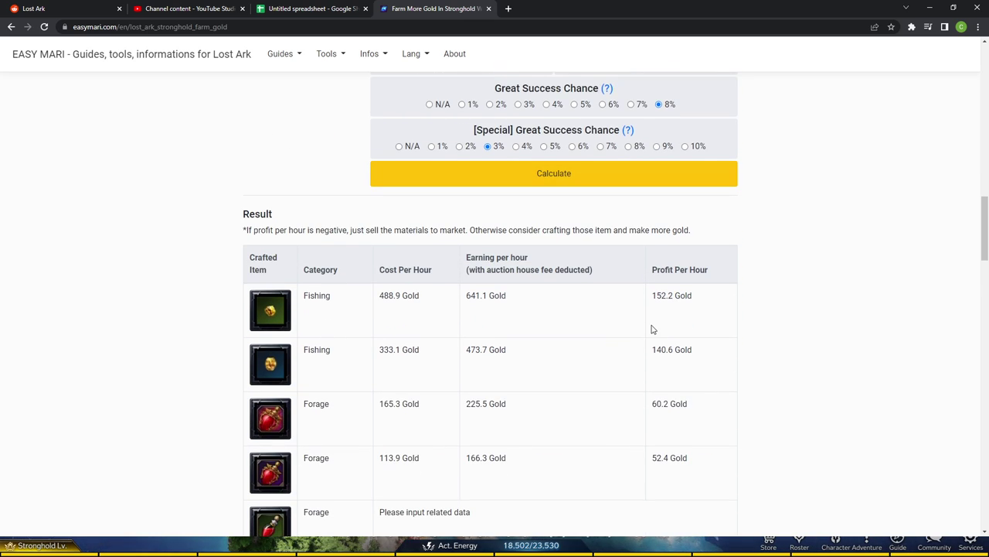
scroll(652, 329, "down", 1)
scroll(635, 325, "down", 1)
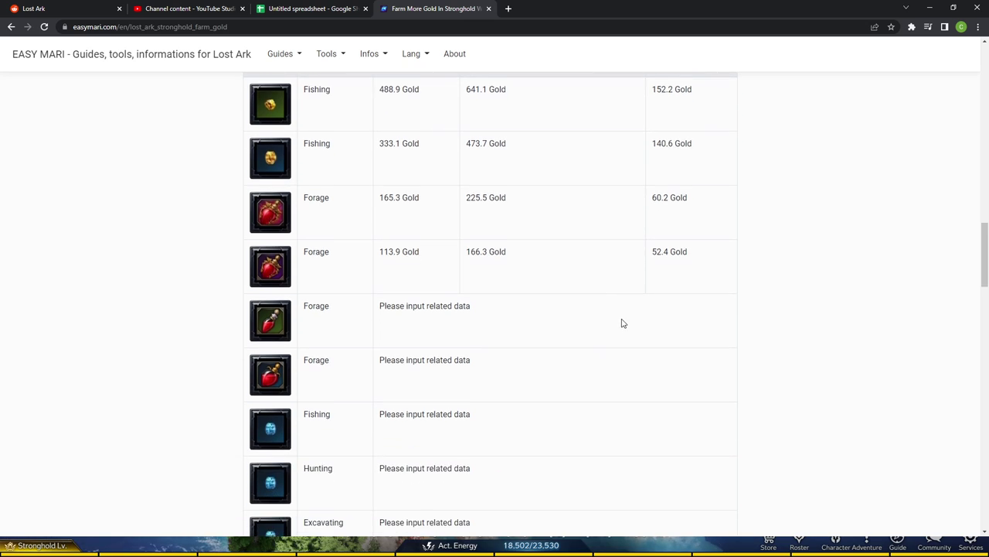
scroll(364, 194, "up", 1)
scroll(325, 337, "down", 3)
scroll(371, 343, "down", 5)
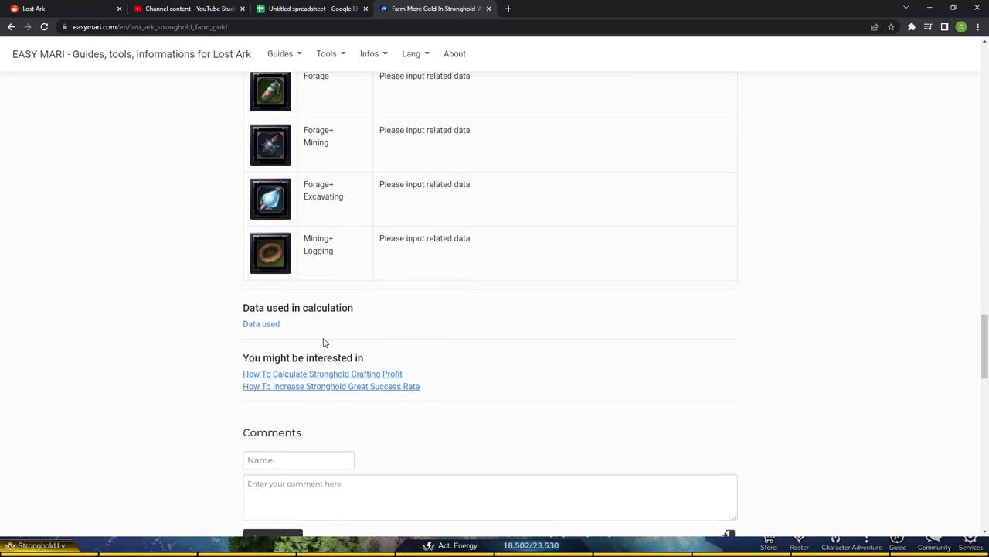
scroll(309, 270, "up", 8)
scroll(327, 287, "up", 1)
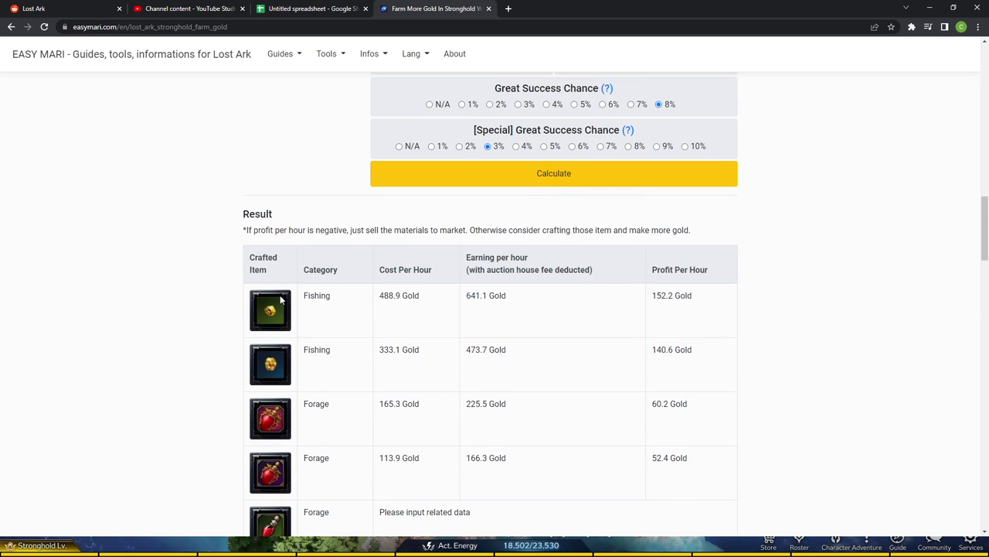
scroll(343, 342, "down", 1)
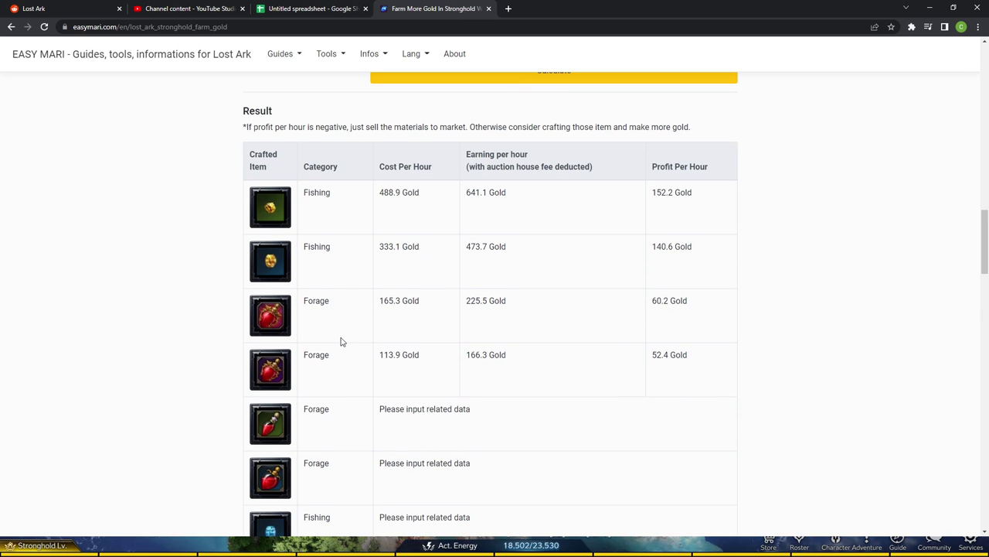
double_click(317, 248)
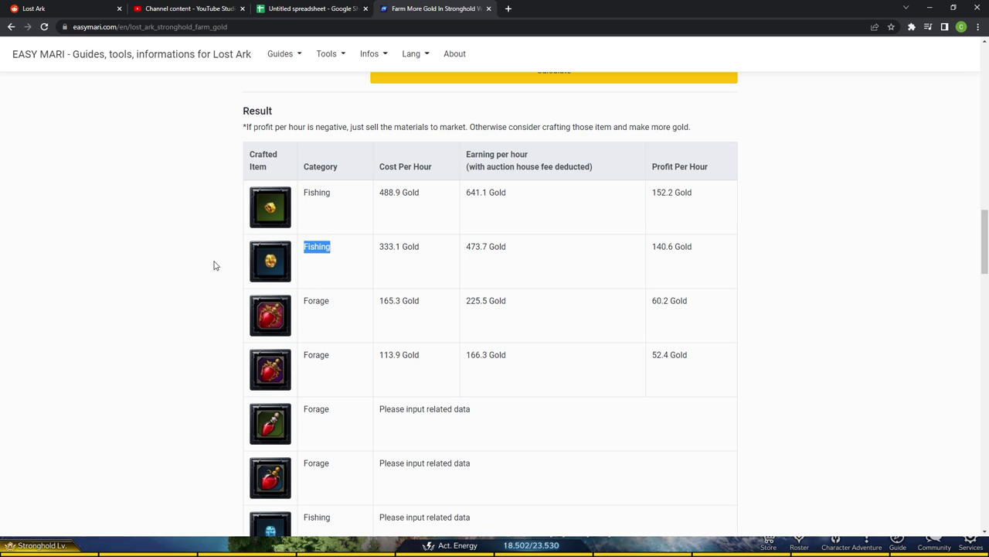
left_click(210, 272)
double_click(315, 301)
left_click(393, 303)
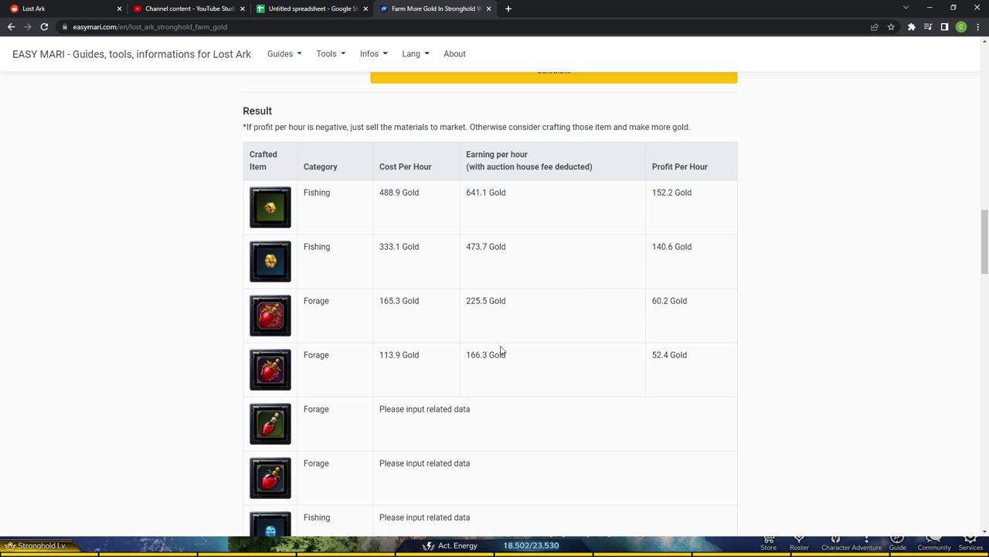
scroll(506, 346, "up", 3)
scroll(518, 348, "down", 2)
scroll(516, 348, "down", 1)
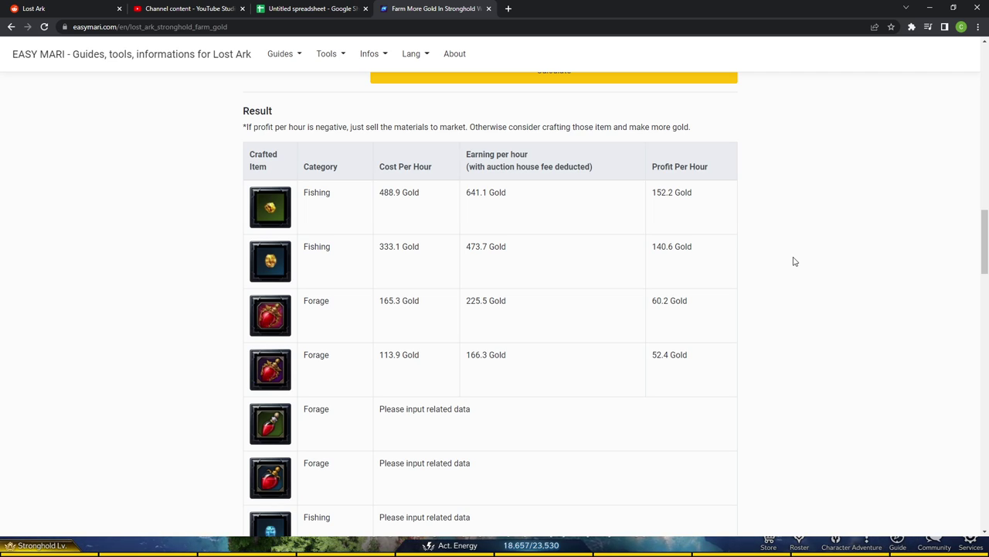
scroll(794, 261, "down", 1)
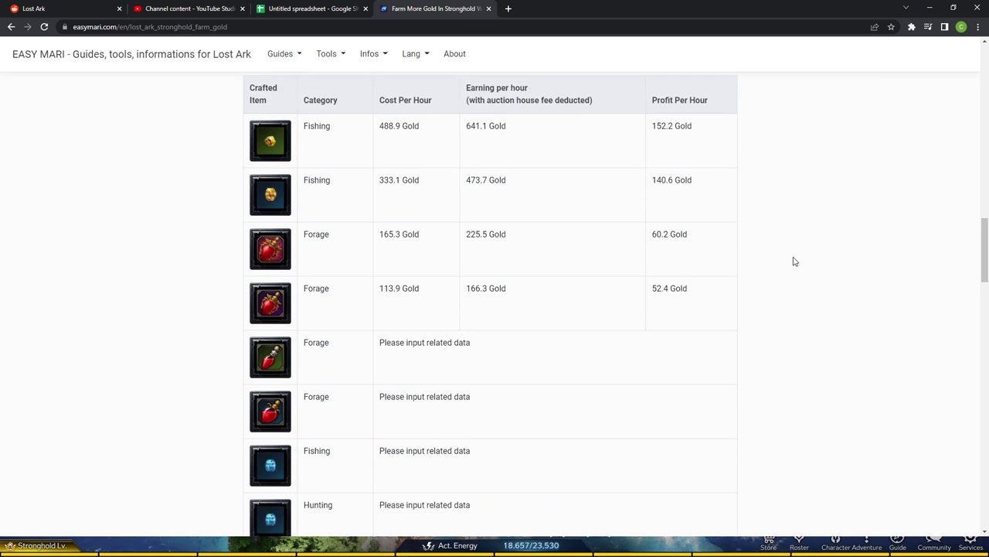
scroll(794, 261, "up", 2)
scroll(794, 261, "down", 2)
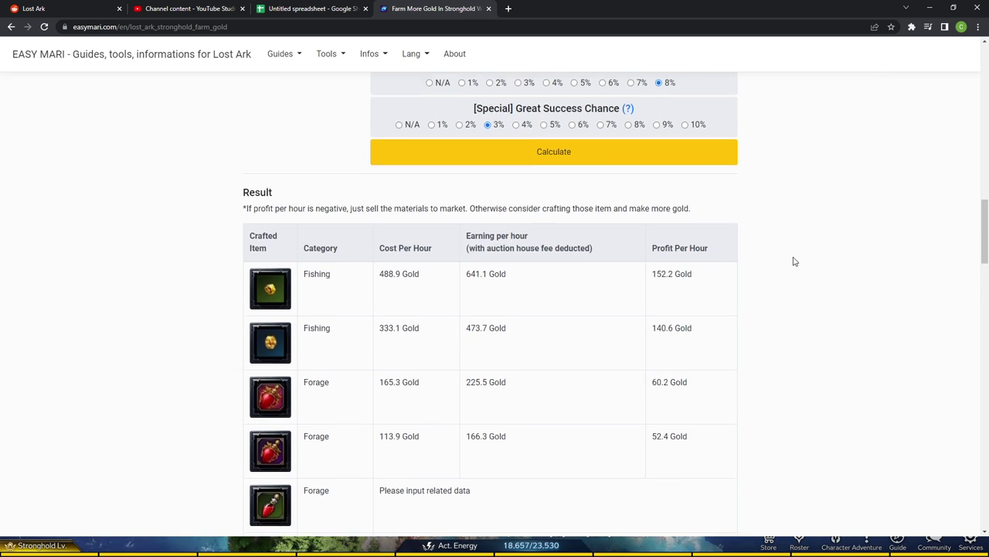